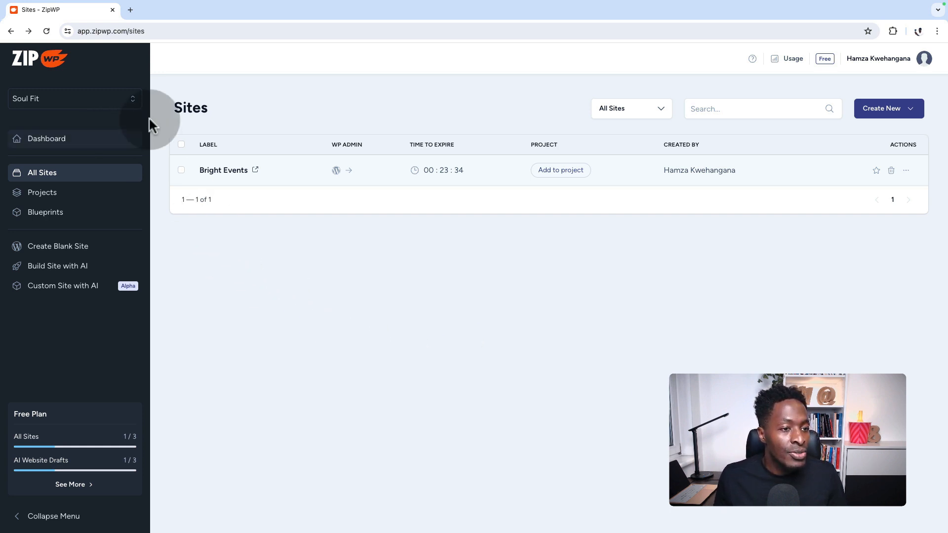
Step: Check the pricing plans that include Custom Site with AI, and return to the dashboard
{"action": "mouse_move", "coordinate": [63, 296]}
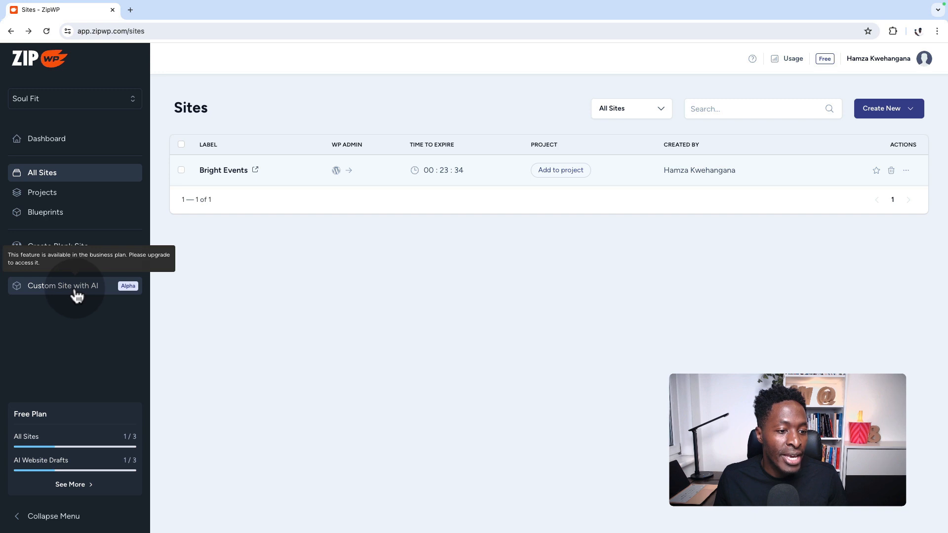
{"action": "left_click", "coordinate": [78, 294]}
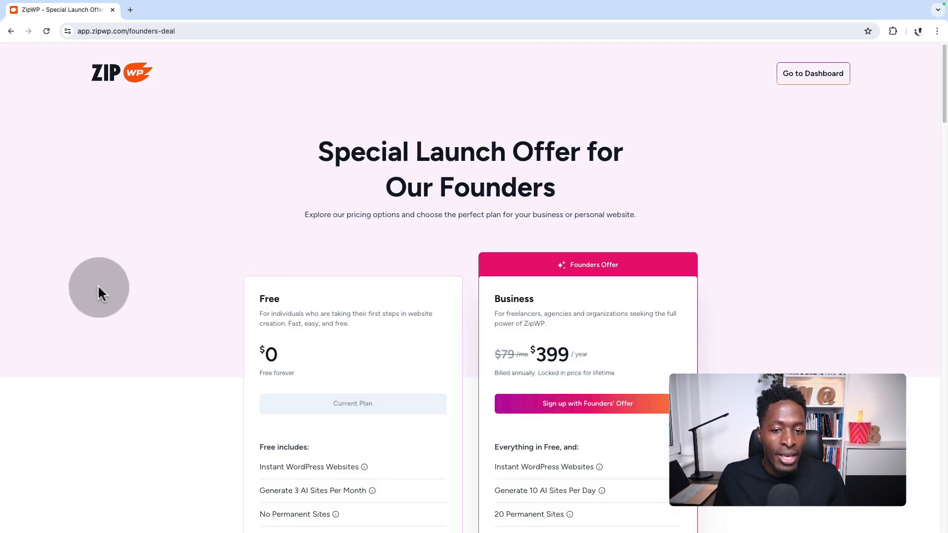
{"action": "scroll", "coordinate": [749, 245], "scroll_direction": "down", "scroll_amount": 3}
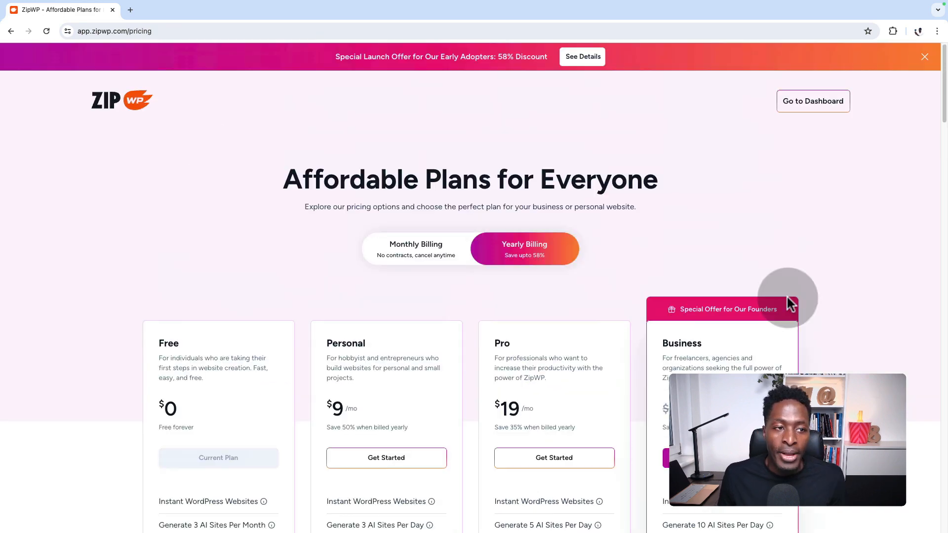
{"action": "left_click", "coordinate": [11, 32]}
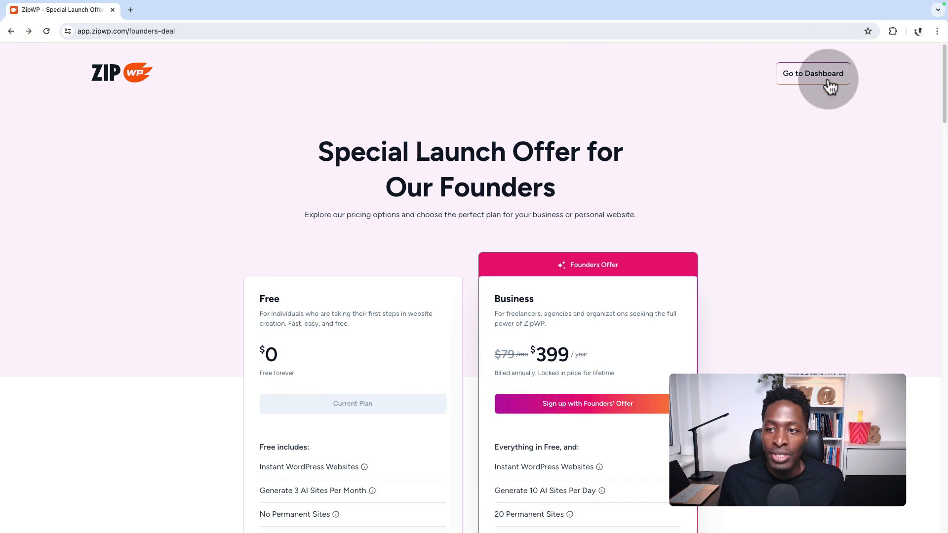
{"action": "left_click", "coordinate": [813, 74]}
Step: Switch the organization to GoTechUG Team and start a custom site with AI
{"action": "left_click", "coordinate": [95, 102]}
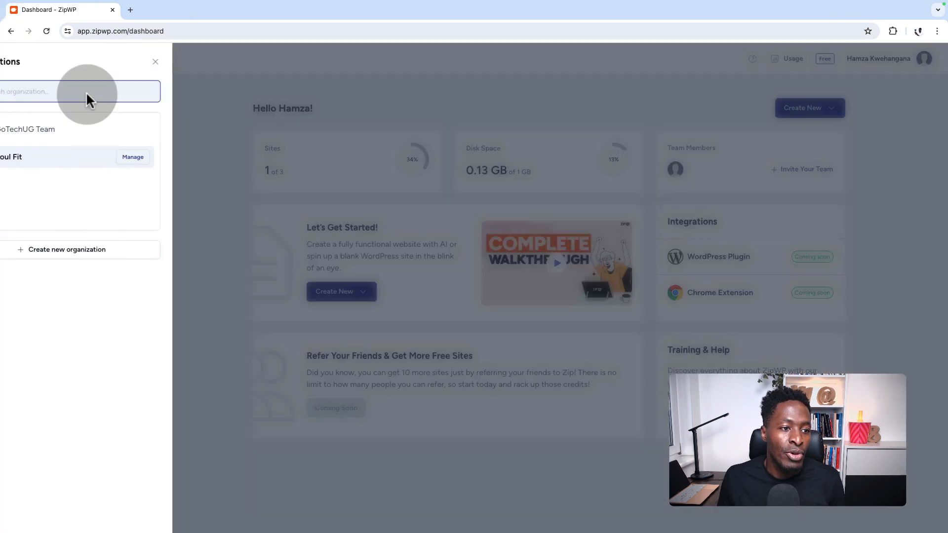
{"action": "left_click", "coordinate": [79, 138]}
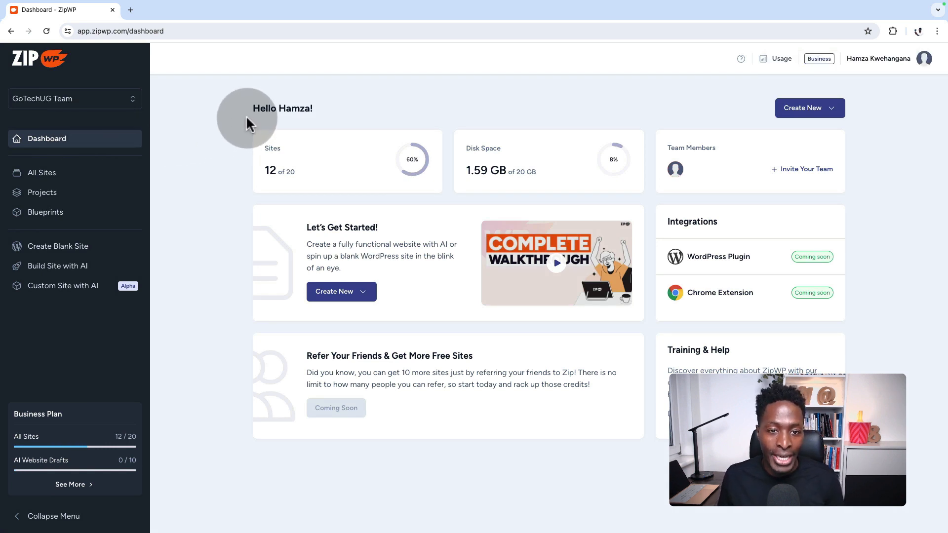
{"action": "left_click", "coordinate": [54, 286]}
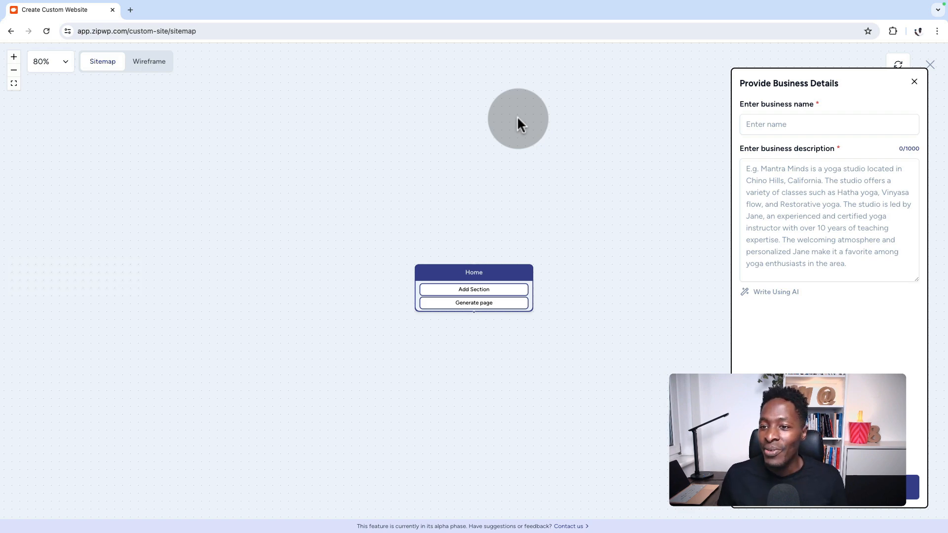
Step: Name the business Bright Events and describe its weddings, introductions and corporate events, 10 years in business and Kampala base, improving the text using AI
{"action": "left_click", "coordinate": [761, 128]}
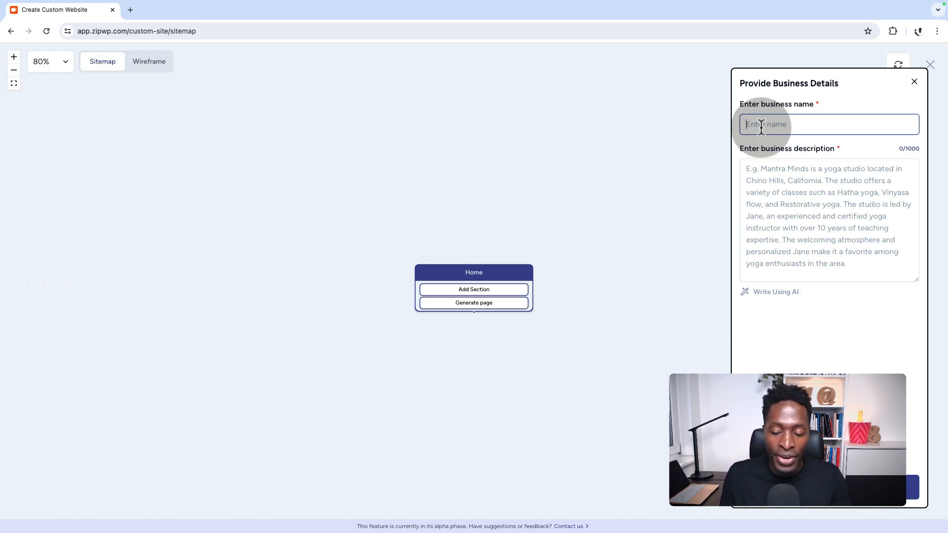
{"action": "type", "text": "Bright"}
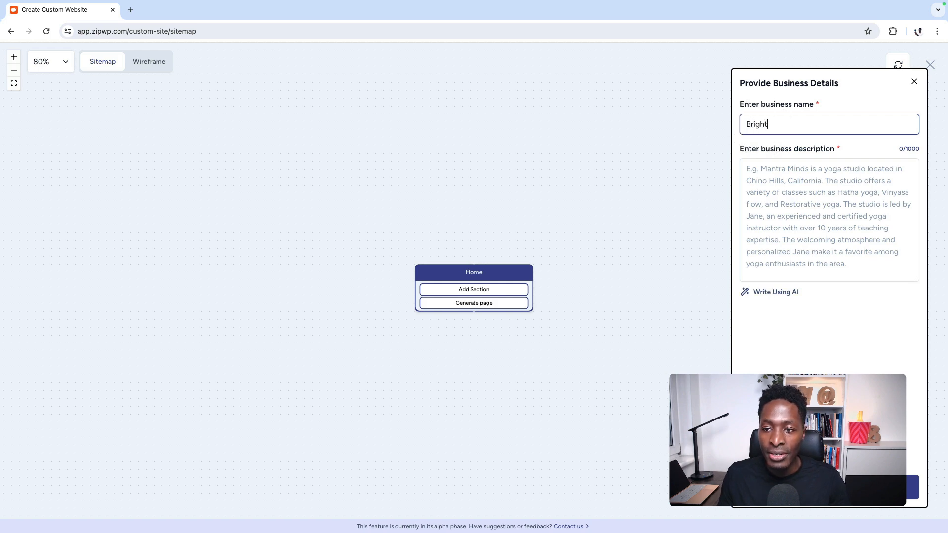
{"action": "type", "text": " Events"}
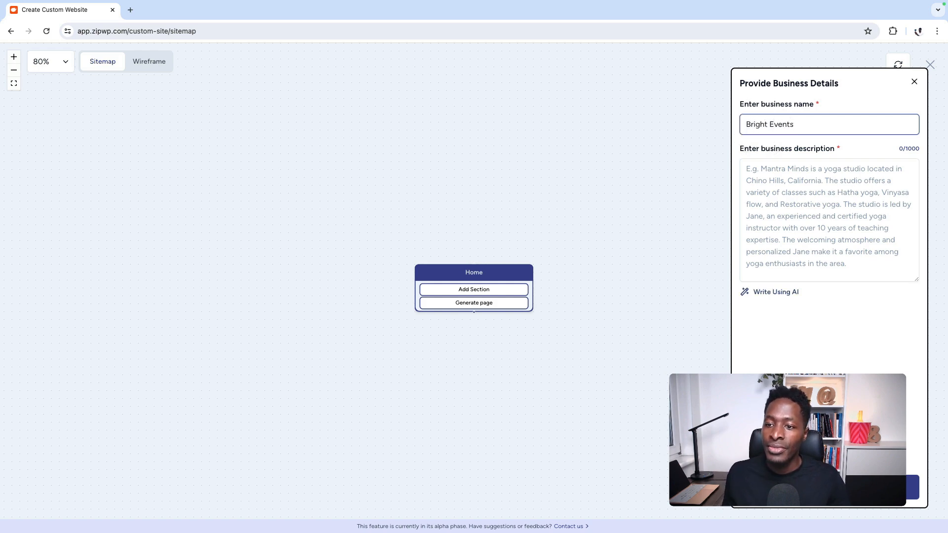
{"action": "left_click", "coordinate": [782, 211]}
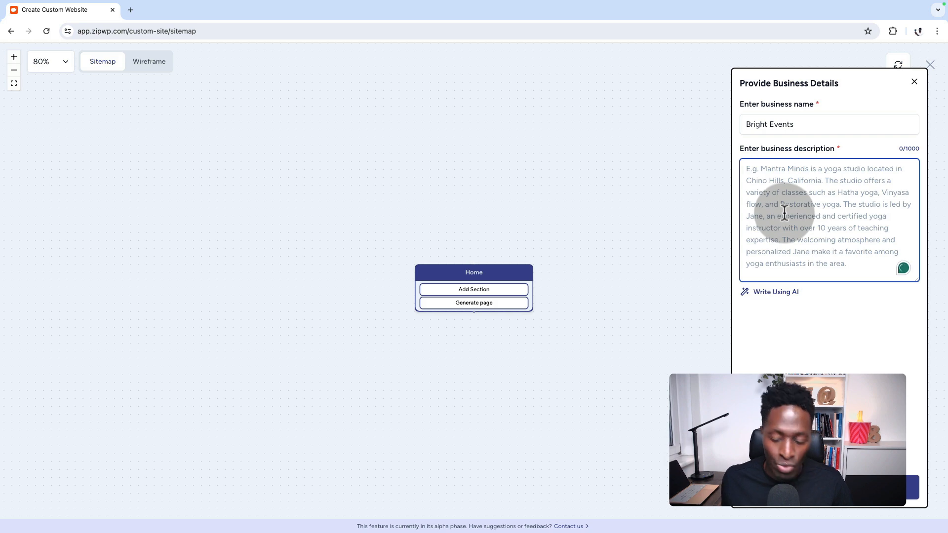
{"action": "type", "text": "We are Bright Events specialising in creating meaningful events from weddings, introductions and corporate events for families and companies. We have been in business for 10yrs and served clients from all walks of life. We are based in Kampala, Uganda but we serve clients across the entire East African Region."}
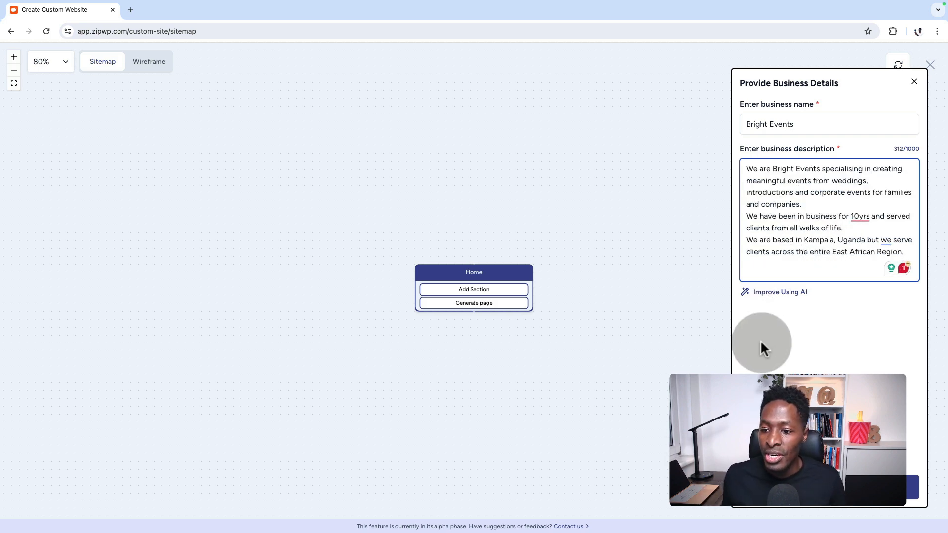
{"action": "left_click", "coordinate": [782, 291]}
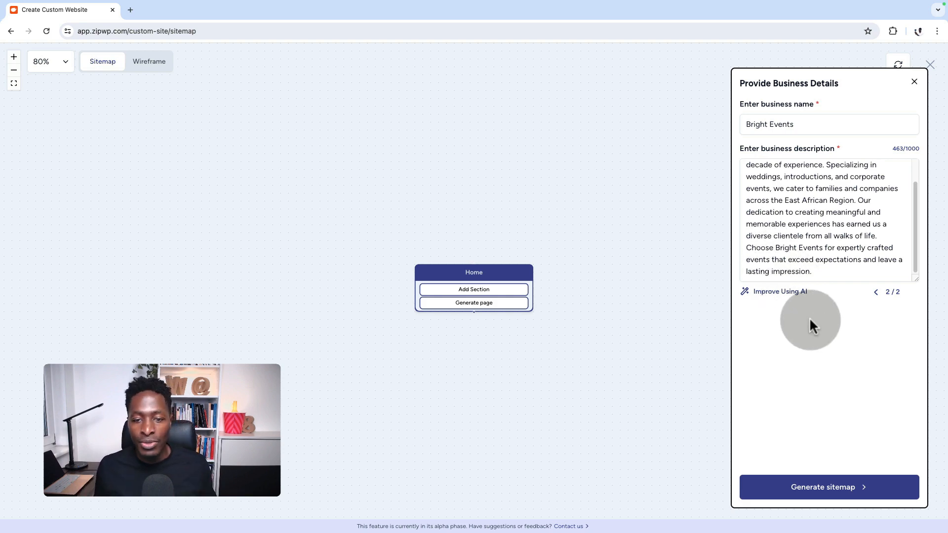
Step: Generate the sitemap from the business details and look over the Home page sections and the pages beneath it
{"action": "left_click", "coordinate": [832, 484]}
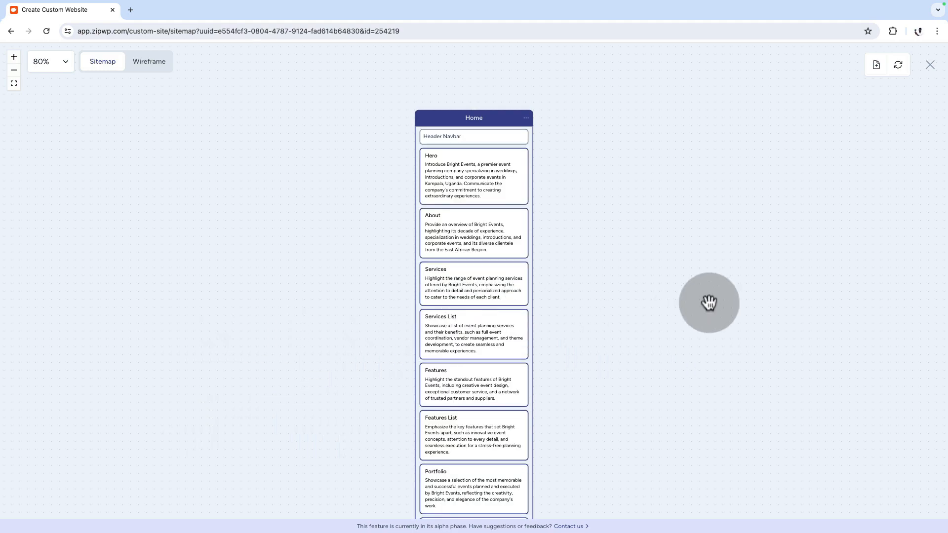
{"action": "scroll", "coordinate": [705, 381], "scroll_direction": "down", "scroll_amount": 4}
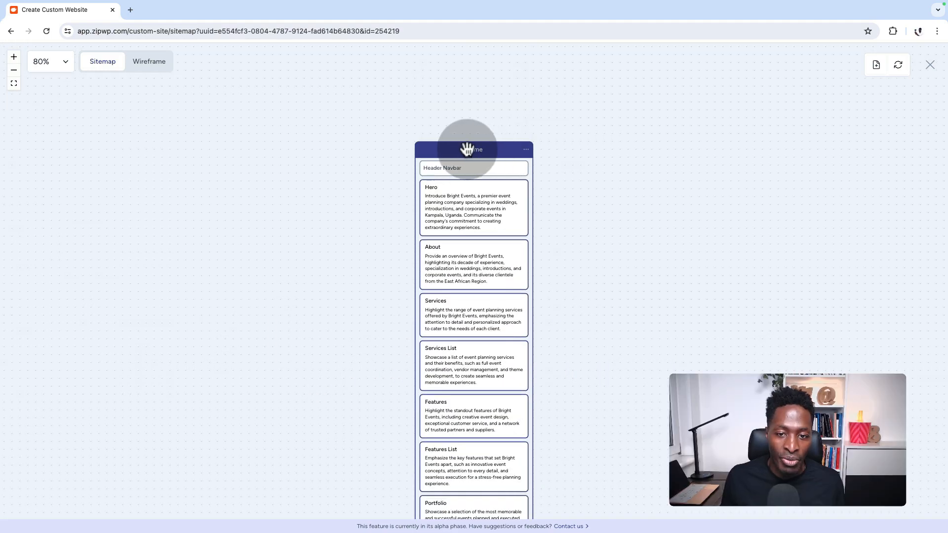
{"action": "mouse_move", "coordinate": [466, 149]}
{"action": "left_mouse_down"}
{"action": "mouse_move", "coordinate": [455, 166]}
{"action": "mouse_move", "coordinate": [476, 187]}
{"action": "mouse_move", "coordinate": [452, 298]}
{"action": "mouse_move", "coordinate": [437, 205]}
{"action": "mouse_move", "coordinate": [457, 205]}
{"action": "mouse_move", "coordinate": [459, 283]}
{"action": "mouse_move", "coordinate": [485, 265]}
{"action": "mouse_move", "coordinate": [504, 445]}
{"action": "mouse_move", "coordinate": [503, 388]}
{"action": "mouse_move", "coordinate": [556, 309]}
{"action": "mouse_move", "coordinate": [317, 258]}
{"action": "mouse_move", "coordinate": [186, 251]}
{"action": "mouse_move", "coordinate": [185, 266]}
{"action": "mouse_move", "coordinate": [643, 288]}
{"action": "mouse_move", "coordinate": [193, 367]}
{"action": "mouse_move", "coordinate": [328, 296]}
{"action": "mouse_move", "coordinate": [328, 258]}
{"action": "mouse_move", "coordinate": [356, 267]}
{"action": "mouse_move", "coordinate": [332, 265]}
{"action": "mouse_move", "coordinate": [193, 353]}
{"action": "mouse_move", "coordinate": [465, 364]}
{"action": "mouse_move", "coordinate": [518, 353]}
{"action": "left_mouse_up"}
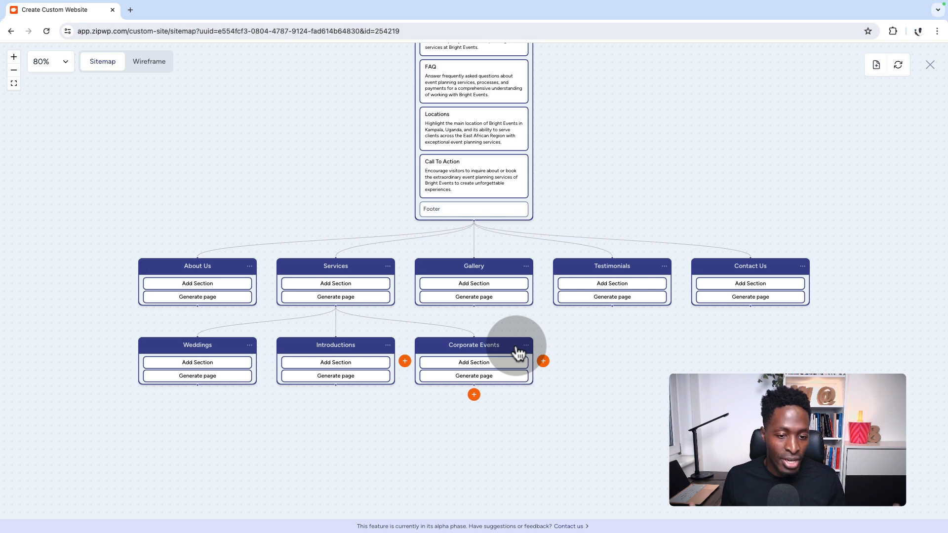
{"action": "left_click_drag", "start_coordinate": [518, 353], "coordinate": [860, 291]}
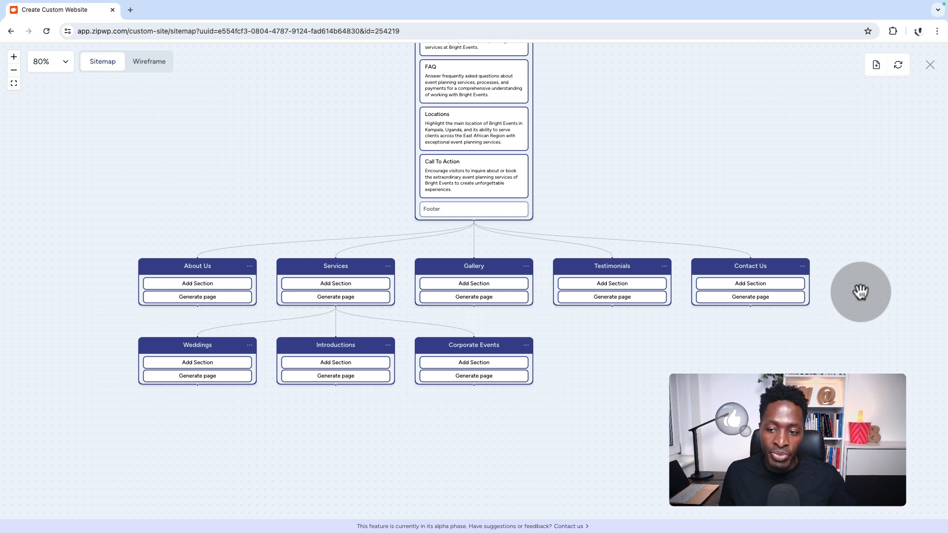
Step: Add a page named Offers between Testimonials and Contact Us, with an AI-improved description about exclusive deals and promotions
{"action": "mouse_move", "coordinate": [804, 296]}
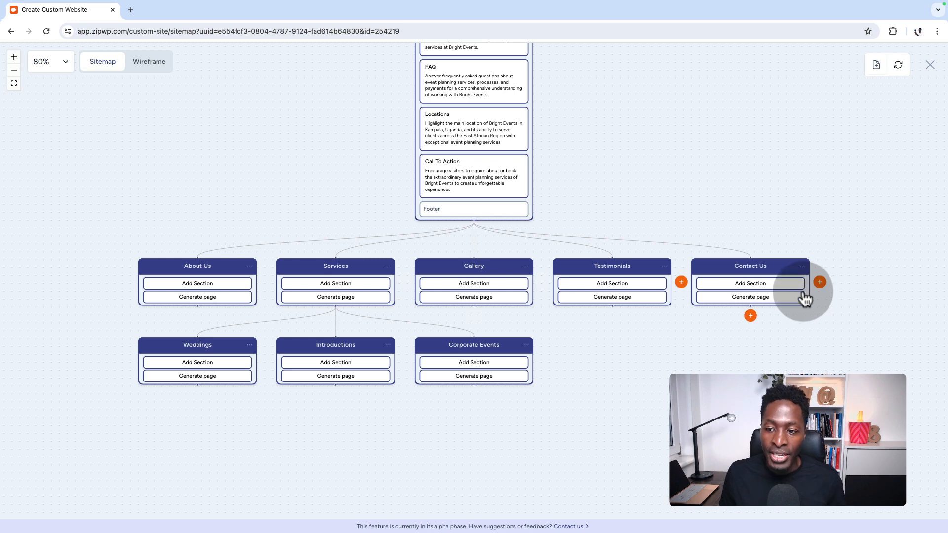
{"action": "left_click", "coordinate": [681, 282]}
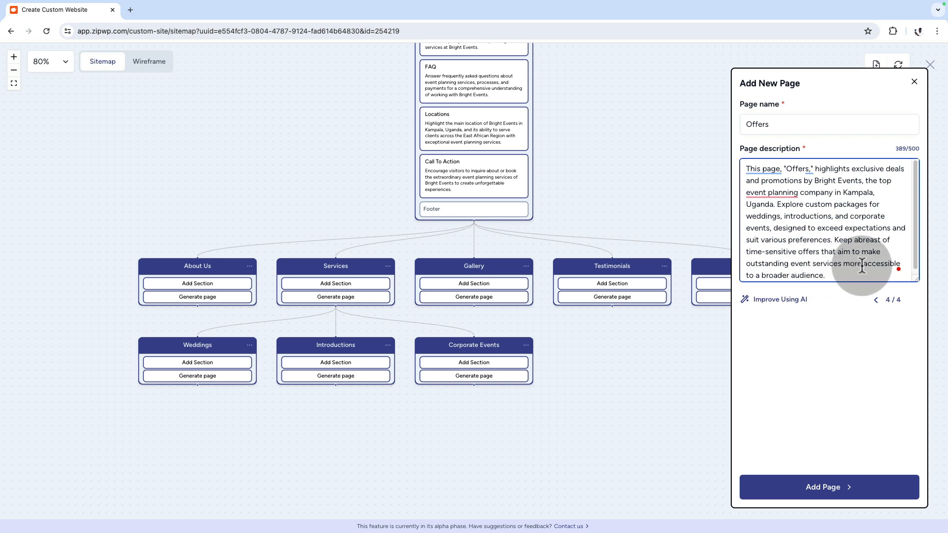
{"action": "scroll", "coordinate": [860, 266], "scroll_direction": "down", "scroll_amount": 1}
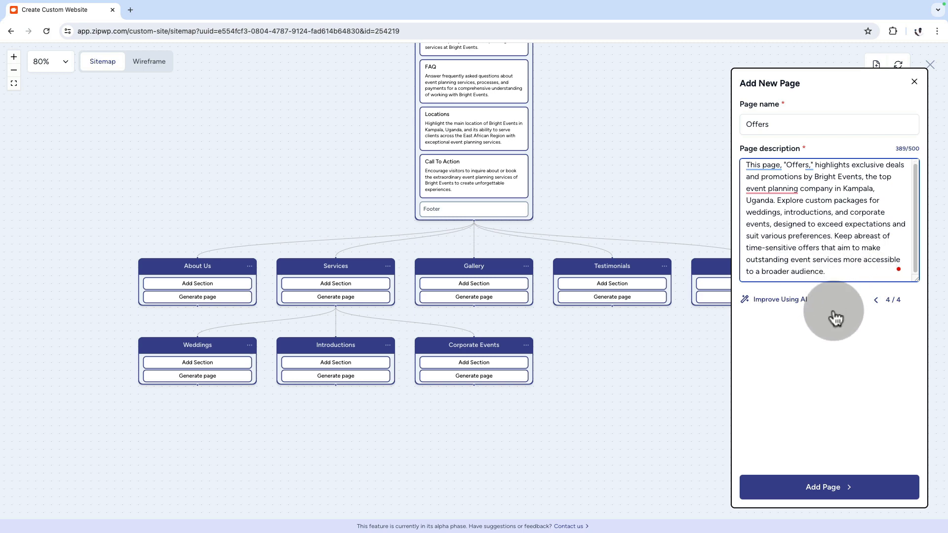
{"action": "left_click", "coordinate": [821, 489]}
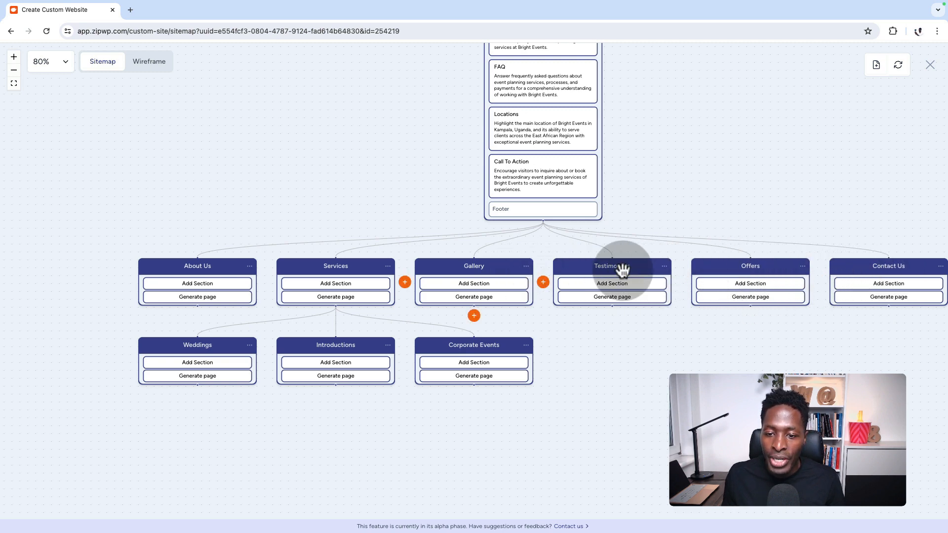
Step: Delete the Testimonials page from the sitemap and confirm the deletion
{"action": "left_click", "coordinate": [664, 267]}
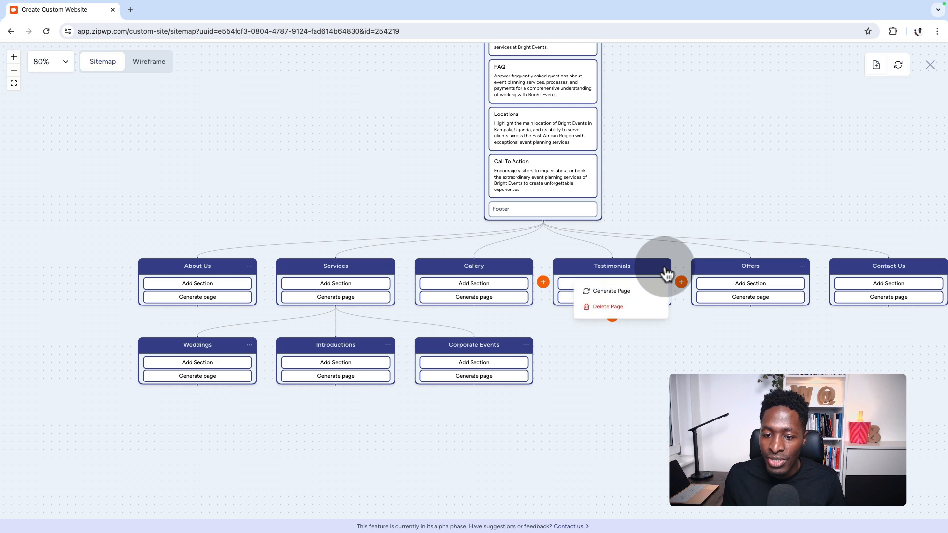
{"action": "left_click", "coordinate": [610, 311]}
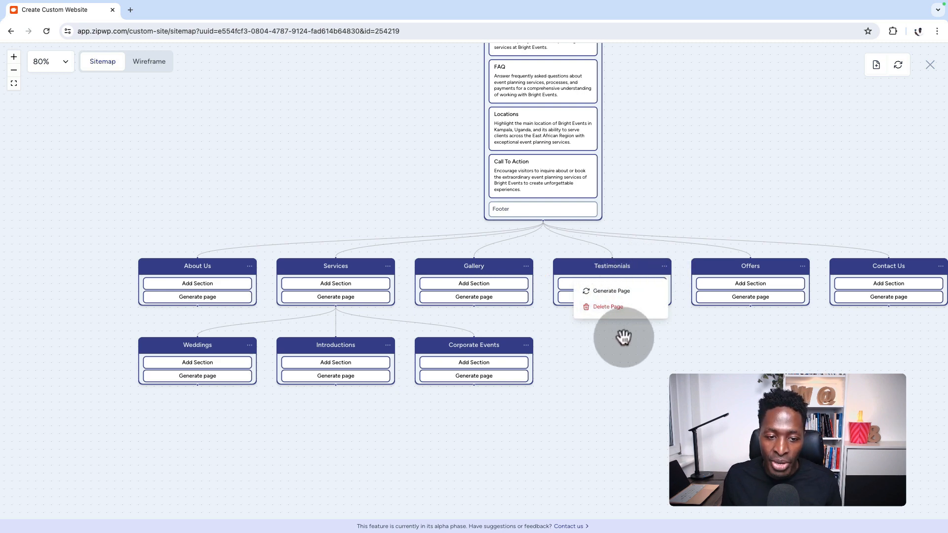
{"action": "left_click", "coordinate": [608, 308]}
{"action": "left_click", "coordinate": [392, 316]}
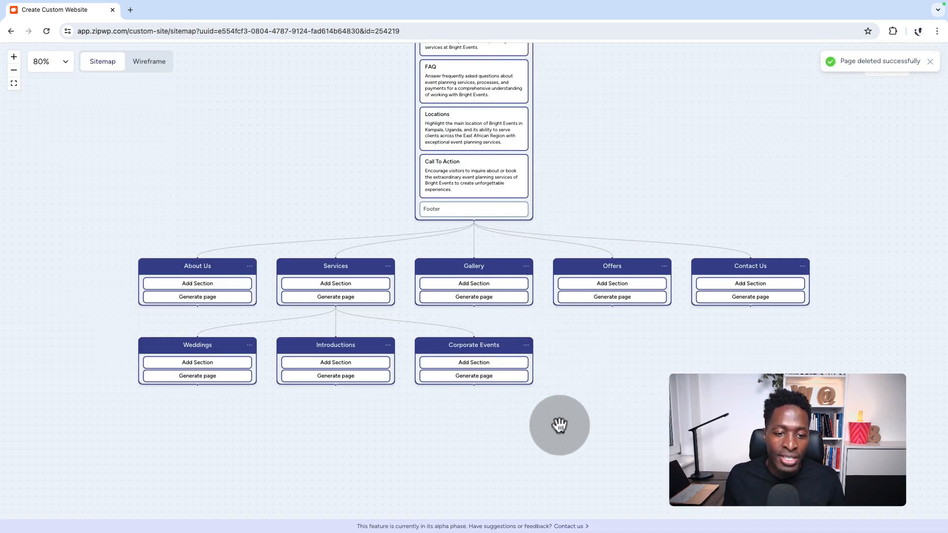
Step: Generate the sections of the About Us page
{"action": "scroll", "coordinate": [559, 426], "scroll_direction": "down", "scroll_amount": 1}
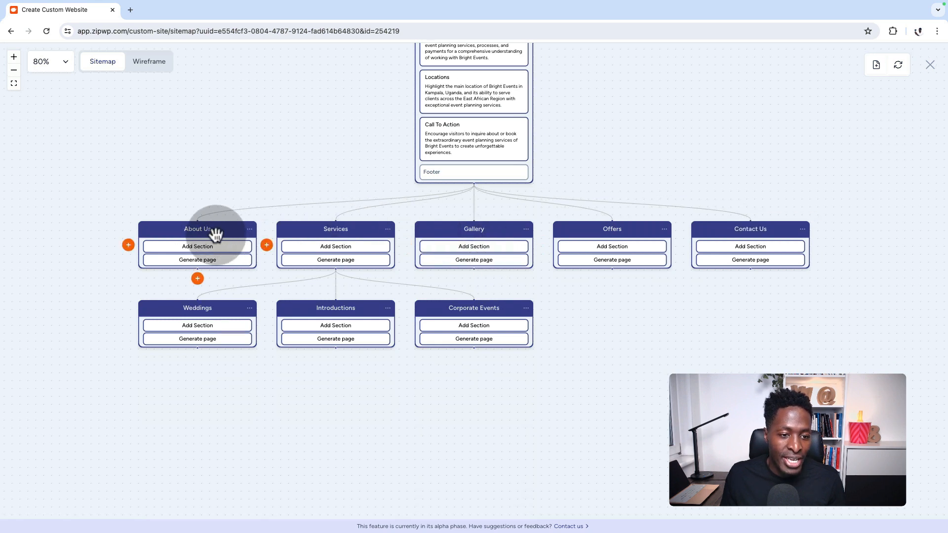
{"action": "left_click", "coordinate": [250, 230]}
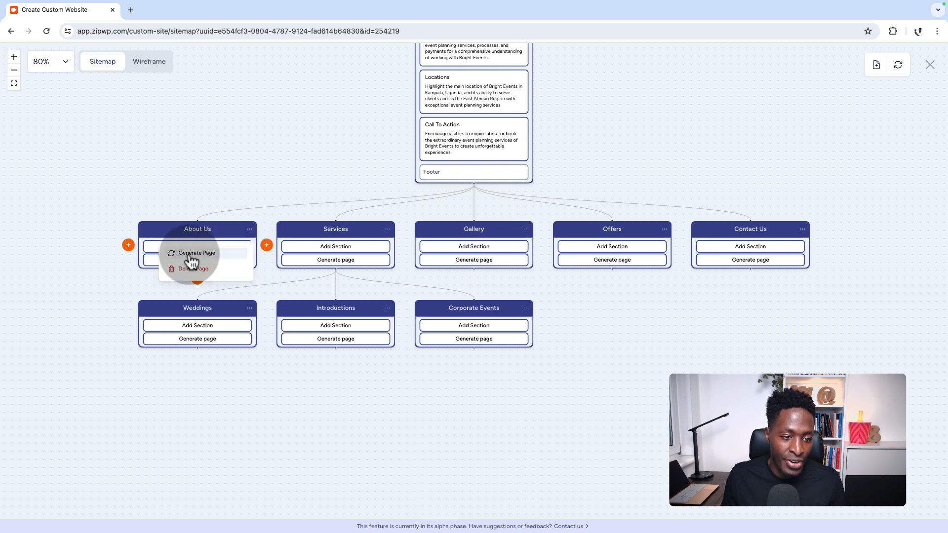
{"action": "left_click", "coordinate": [250, 229]}
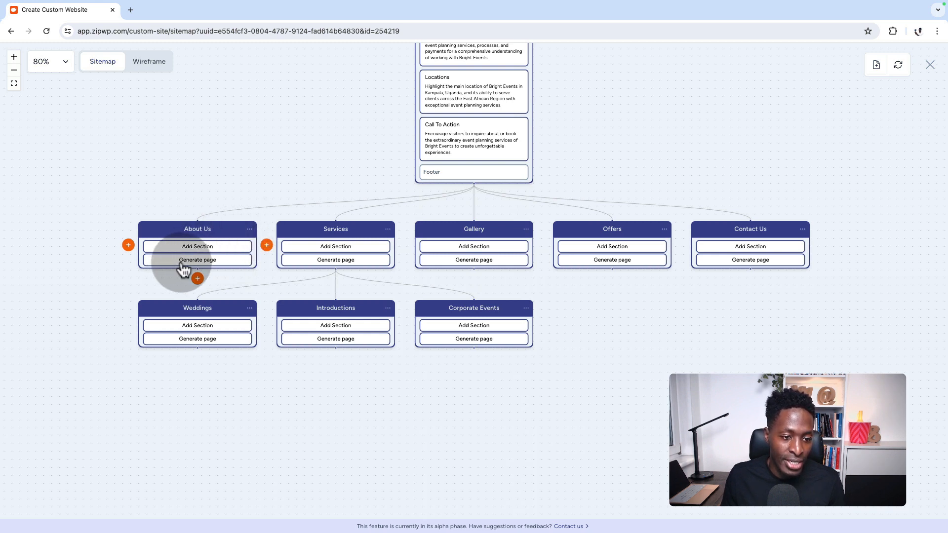
{"action": "left_click", "coordinate": [182, 262]}
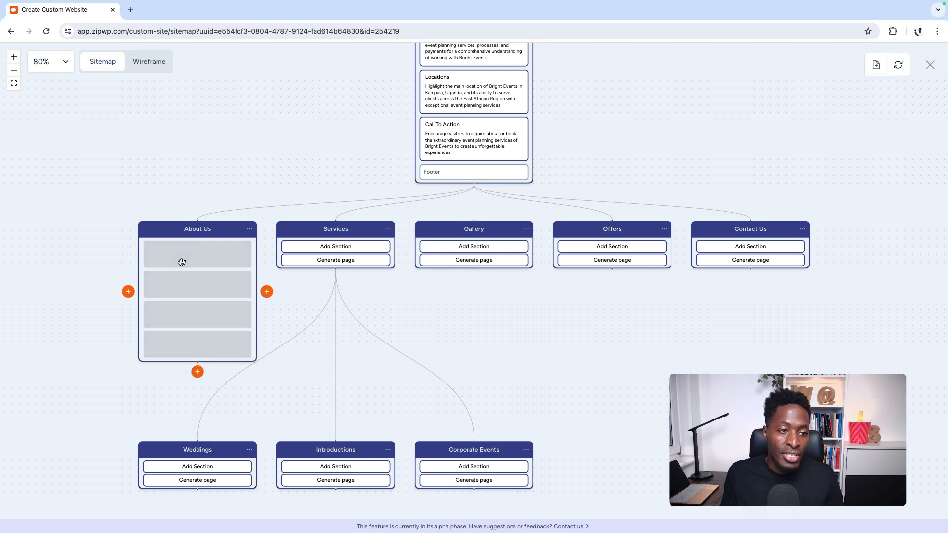
Step: Delete the Testimonials section from the About Us page
{"action": "scroll", "coordinate": [388, 387], "scroll_direction": "down", "scroll_amount": 2}
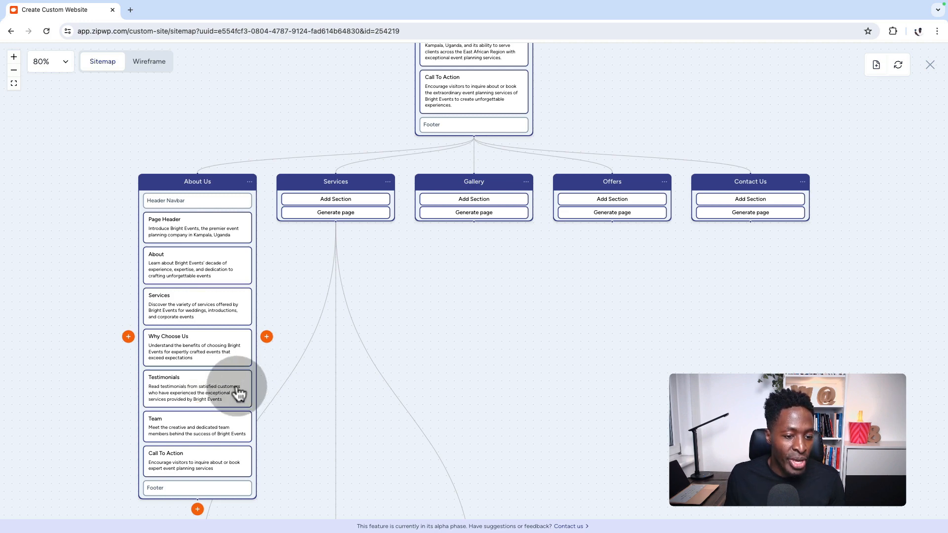
{"action": "scroll", "coordinate": [238, 392], "scroll_direction": "down", "scroll_amount": 1}
{"action": "right_click", "coordinate": [197, 348]}
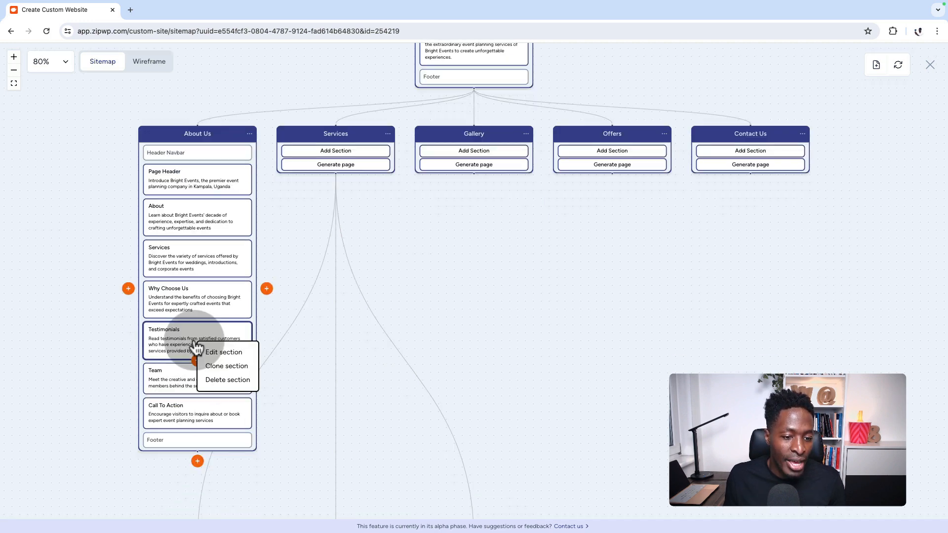
{"action": "left_click", "coordinate": [232, 389]}
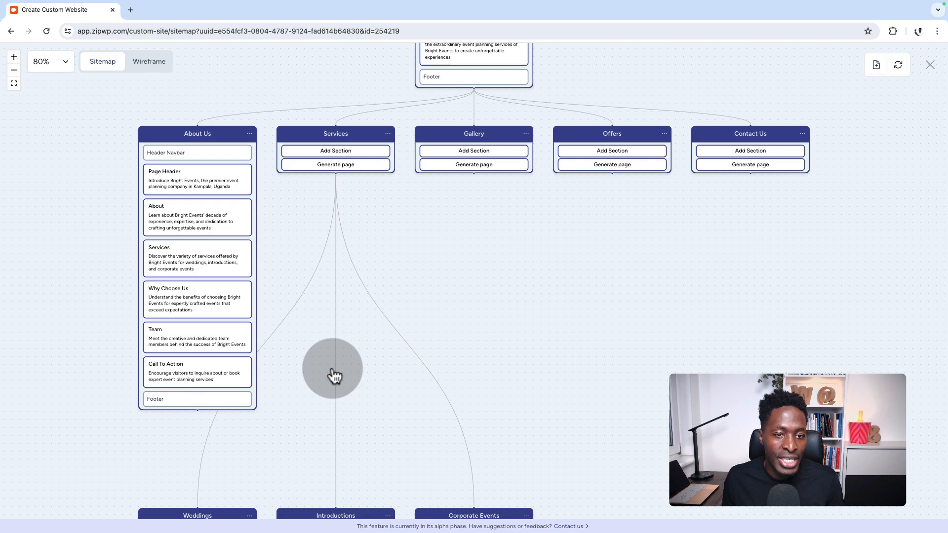
Step: Generate the sections of the Services page
{"action": "scroll", "coordinate": [332, 370], "scroll_direction": "up", "scroll_amount": 2}
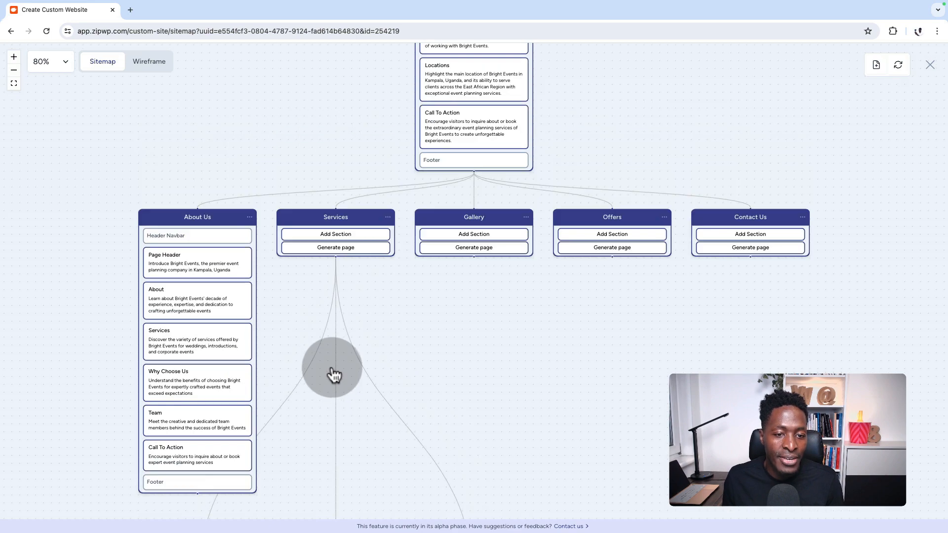
{"action": "left_click", "coordinate": [348, 251]}
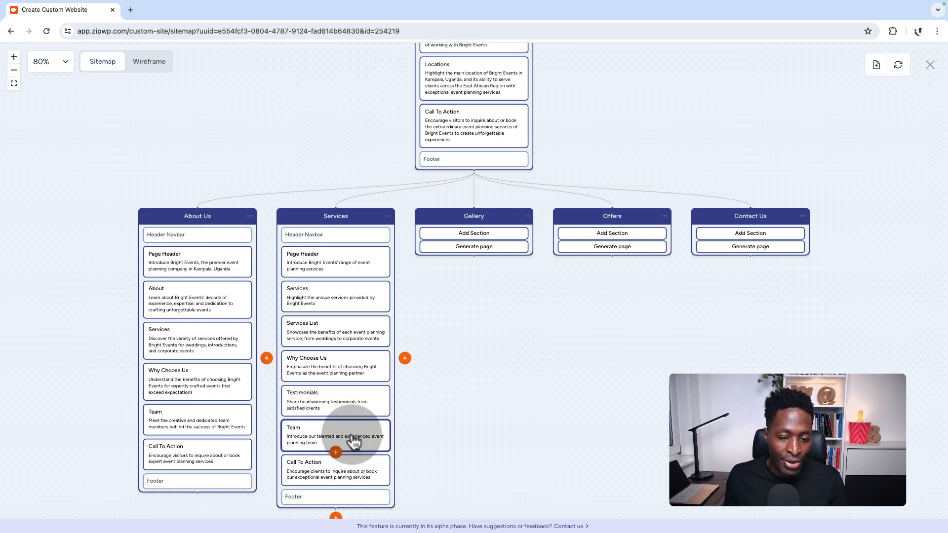
{"action": "right_click", "coordinate": [356, 438]}
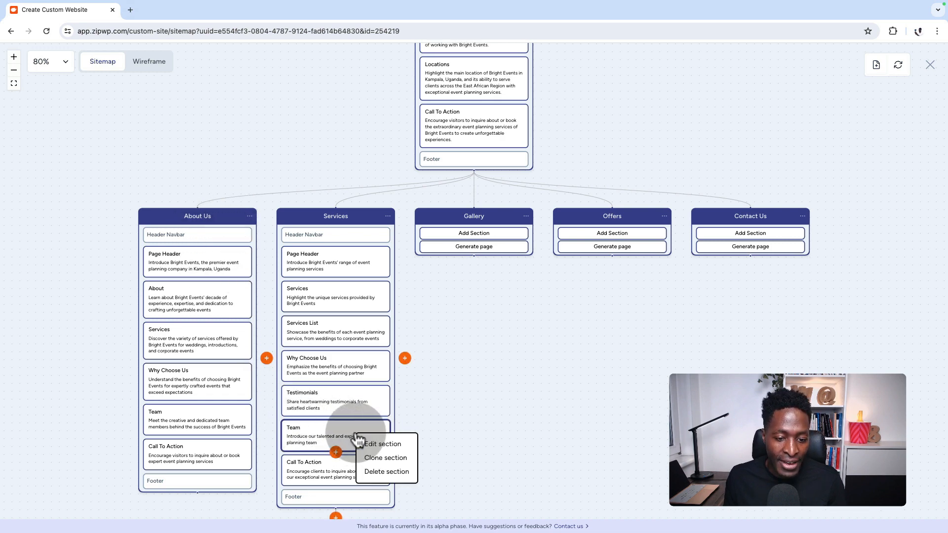
{"action": "left_click", "coordinate": [383, 445]}
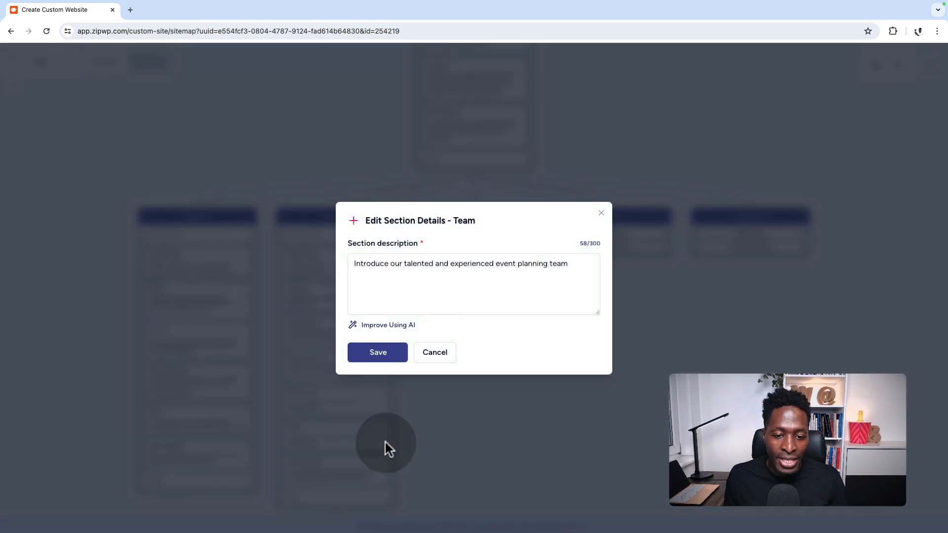
{"action": "left_click_drag", "start_coordinate": [363, 269], "coordinate": [603, 262]}
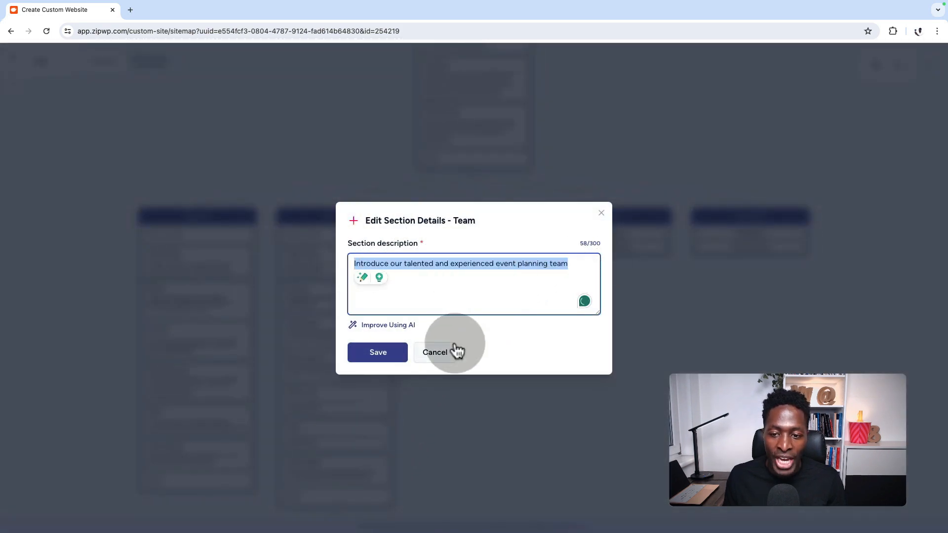
{"action": "left_click", "coordinate": [434, 353]}
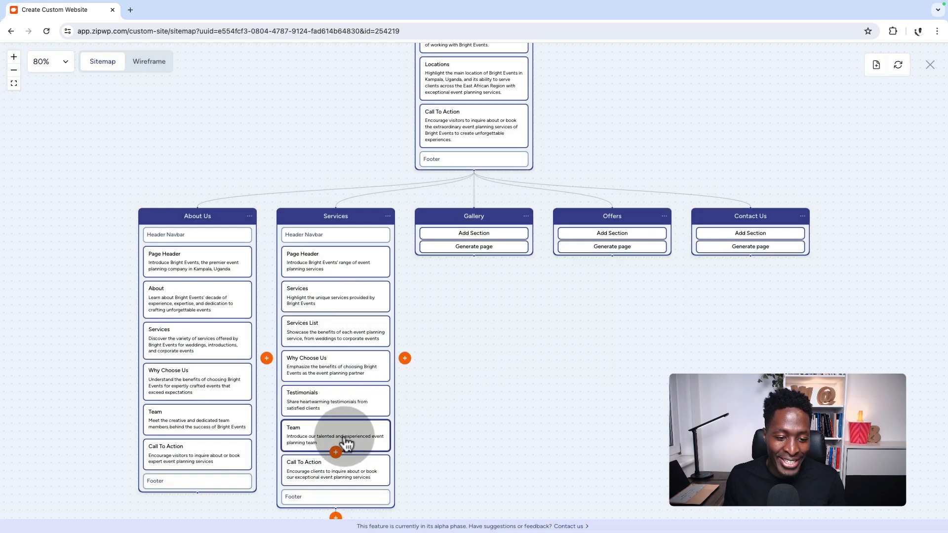
Step: Delete the Team section from the Services page
{"action": "left_click", "coordinate": [350, 435]}
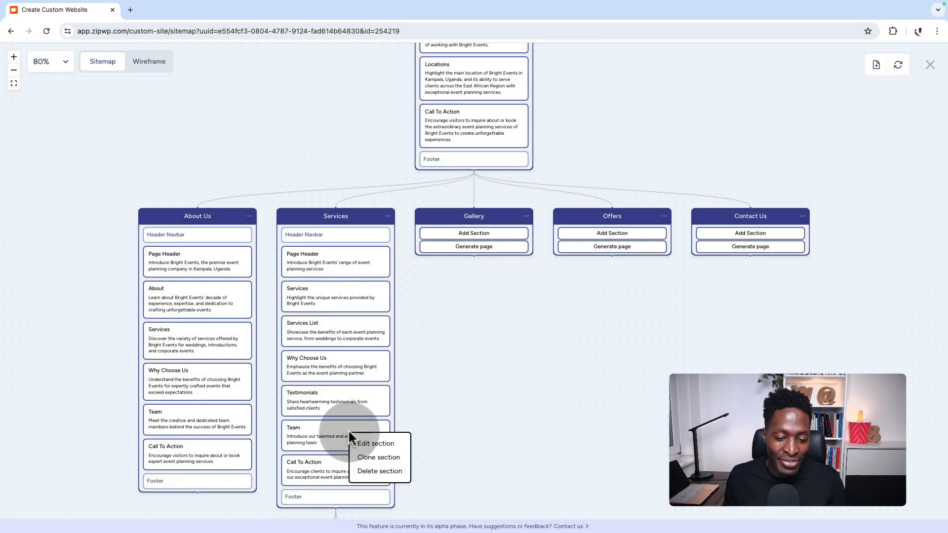
{"action": "left_click", "coordinate": [379, 473]}
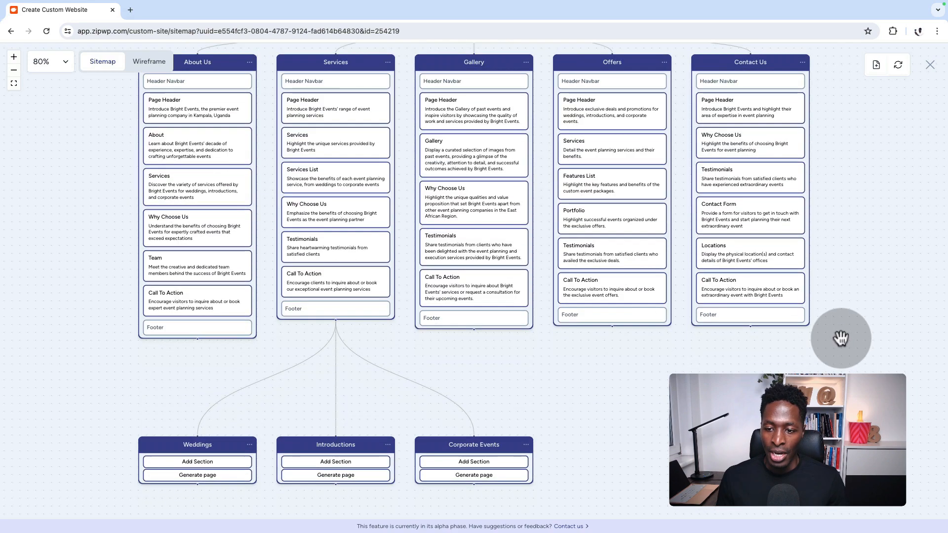
Step: Generate the sections of the Weddings, Introductions and Corporate Events subpages under Services
{"action": "scroll", "coordinate": [841, 338], "scroll_direction": "down", "scroll_amount": 2}
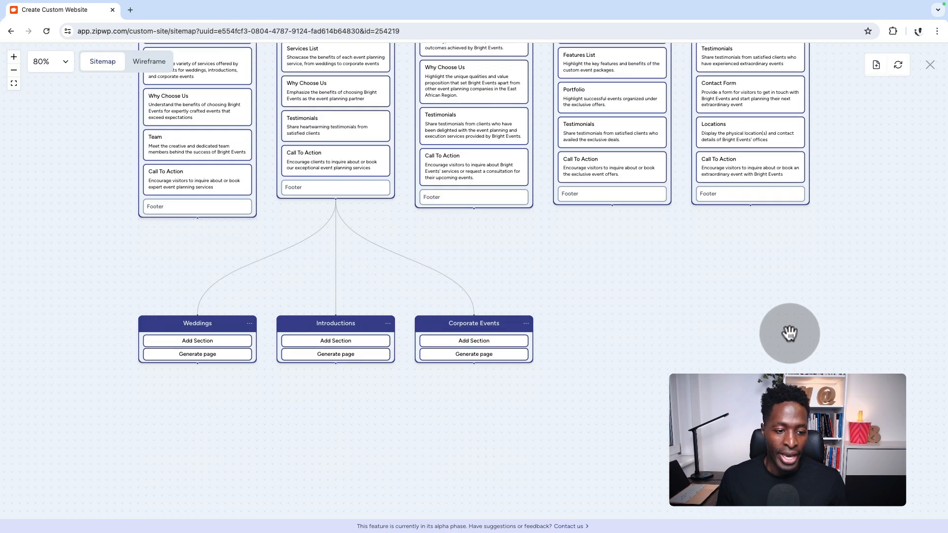
{"action": "left_click", "coordinate": [208, 358]}
{"action": "left_click", "coordinate": [359, 356]}
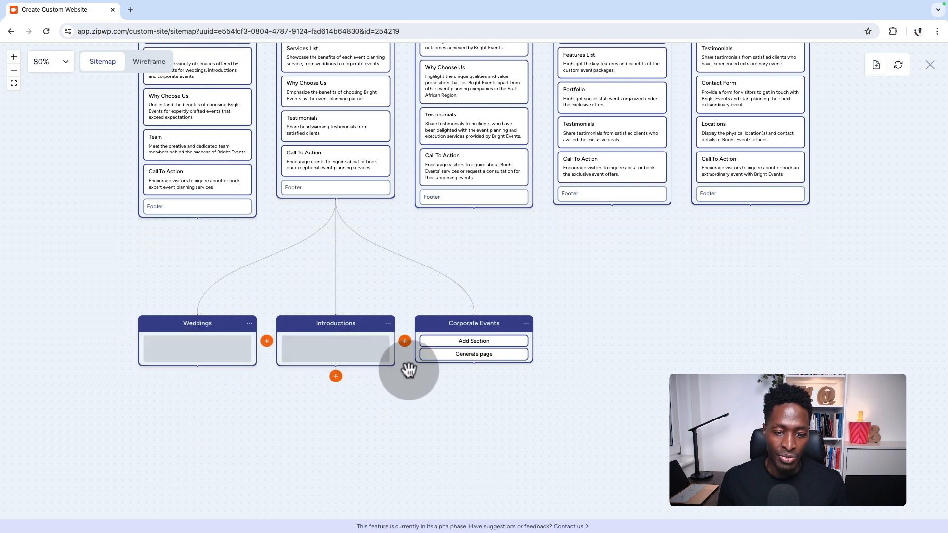
{"action": "left_click", "coordinate": [497, 359]}
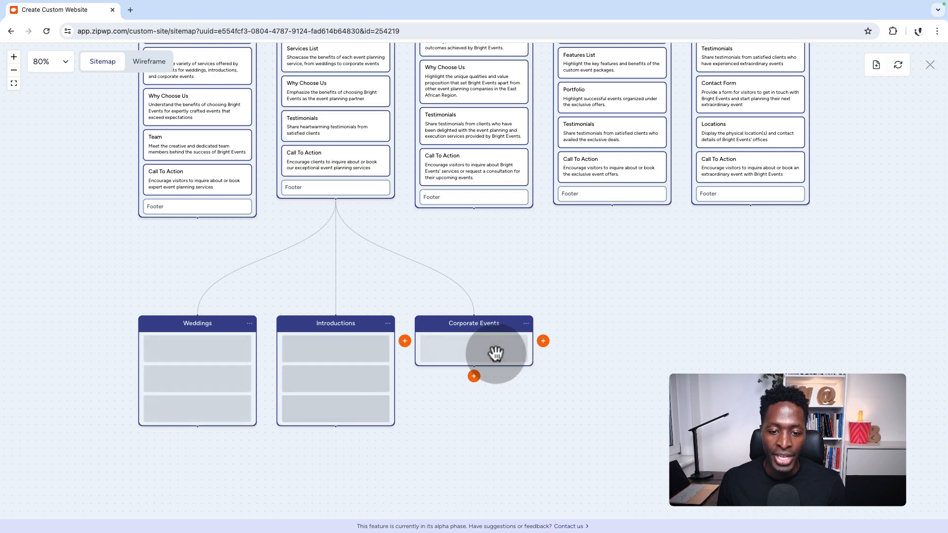
{"action": "scroll", "coordinate": [677, 340], "scroll_direction": "up", "scroll_amount": 6}
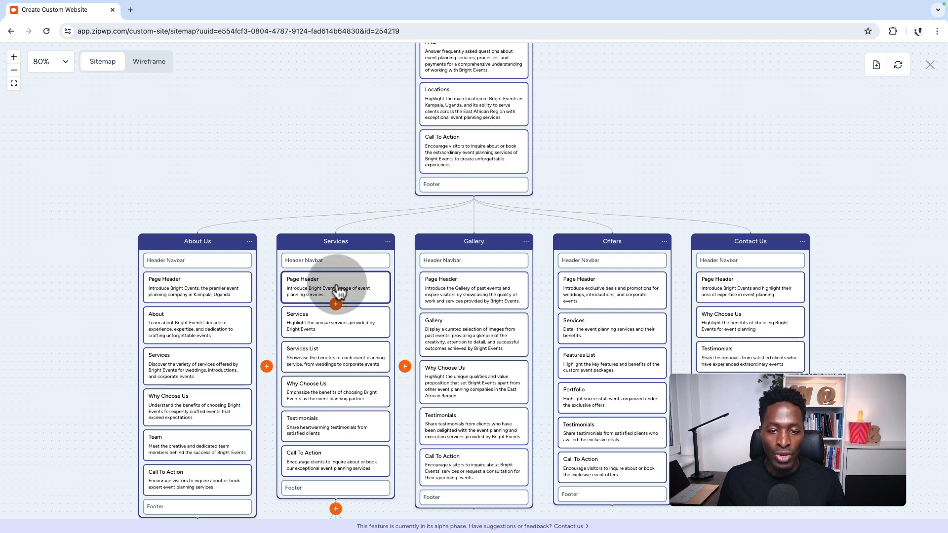
{"action": "scroll", "coordinate": [823, 345], "scroll_direction": "down", "scroll_amount": 8}
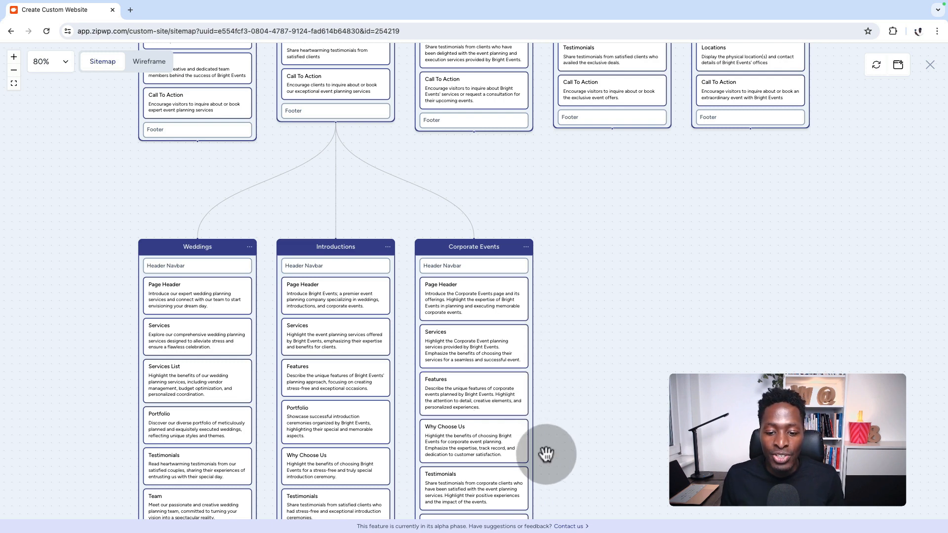
{"action": "scroll", "coordinate": [582, 469], "scroll_direction": "down", "scroll_amount": 2}
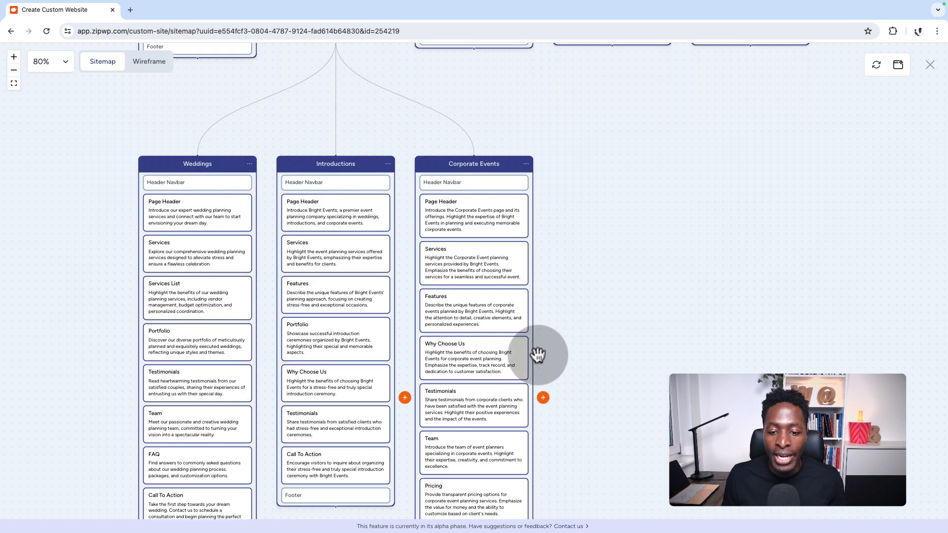
{"action": "left_click", "coordinate": [543, 397]}
{"action": "left_click", "coordinate": [790, 125]}
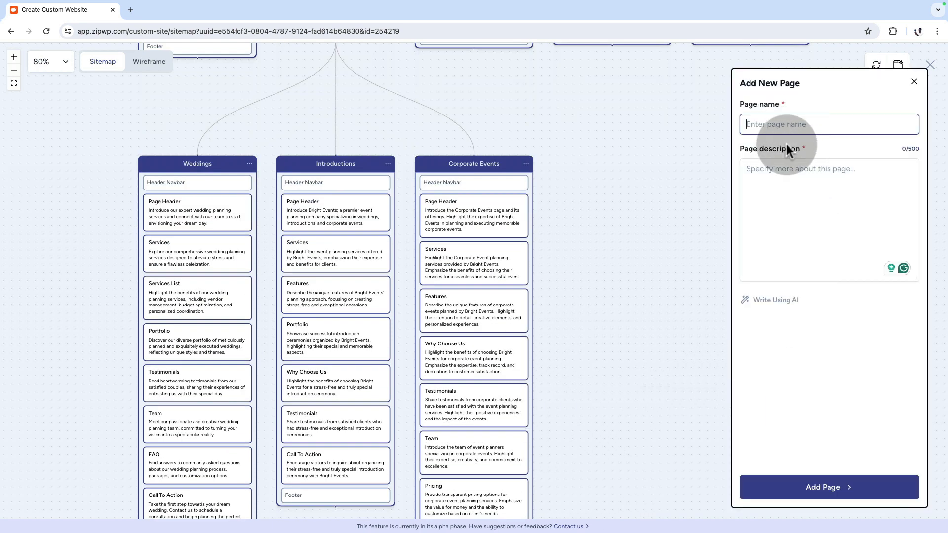
{"action": "left_click", "coordinate": [785, 200]}
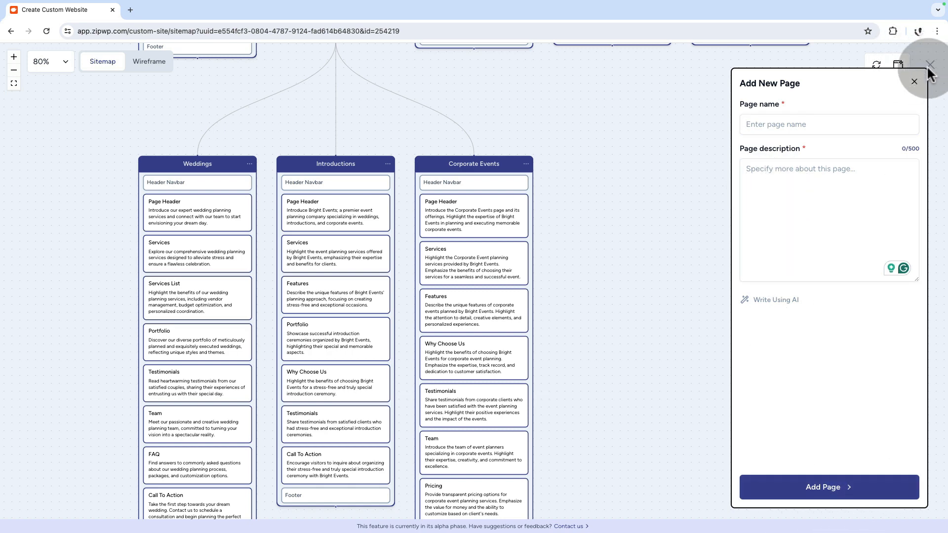
{"action": "left_click", "coordinate": [914, 82]}
Step: Review the generated sections of the Home page, its child pages and the Services subpages in the sitemap
{"action": "scroll", "coordinate": [270, 253], "scroll_direction": "up", "scroll_amount": 2}
{"action": "scroll", "coordinate": [270, 254], "scroll_direction": "down", "scroll_amount": 2}
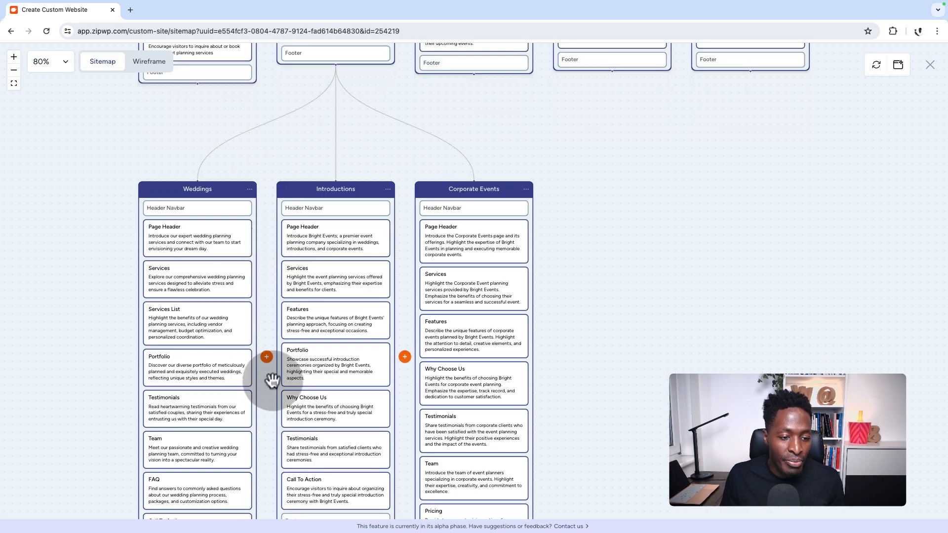
{"action": "scroll", "coordinate": [750, 189], "scroll_direction": "up", "scroll_amount": 8}
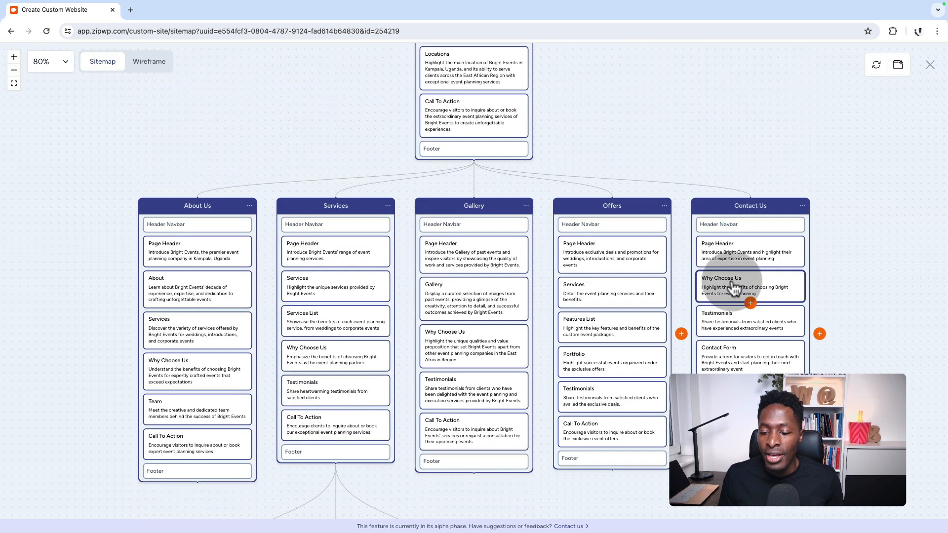
{"action": "scroll", "coordinate": [657, 173], "scroll_direction": "up", "scroll_amount": 9}
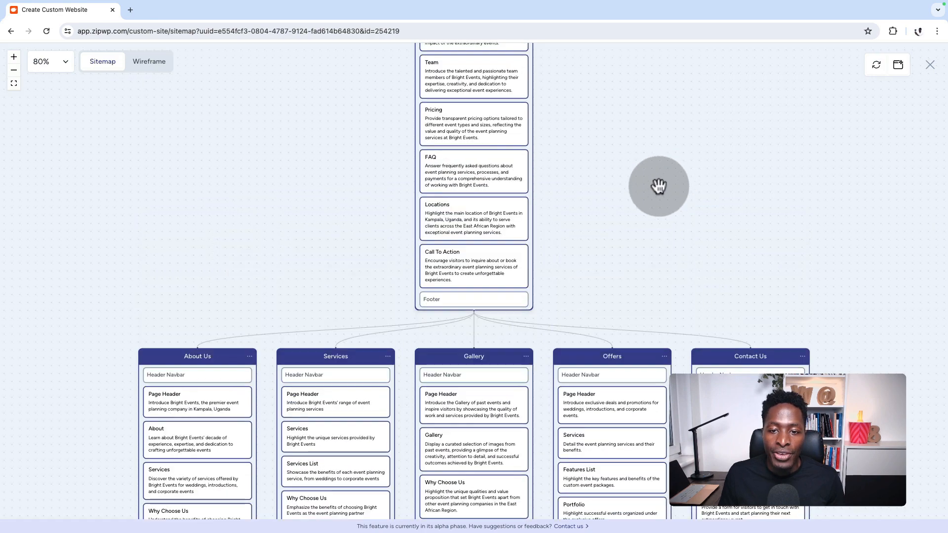
{"action": "scroll", "coordinate": [622, 208], "scroll_direction": "up", "scroll_amount": 3}
{"action": "scroll", "coordinate": [629, 207], "scroll_direction": "down", "scroll_amount": 17}
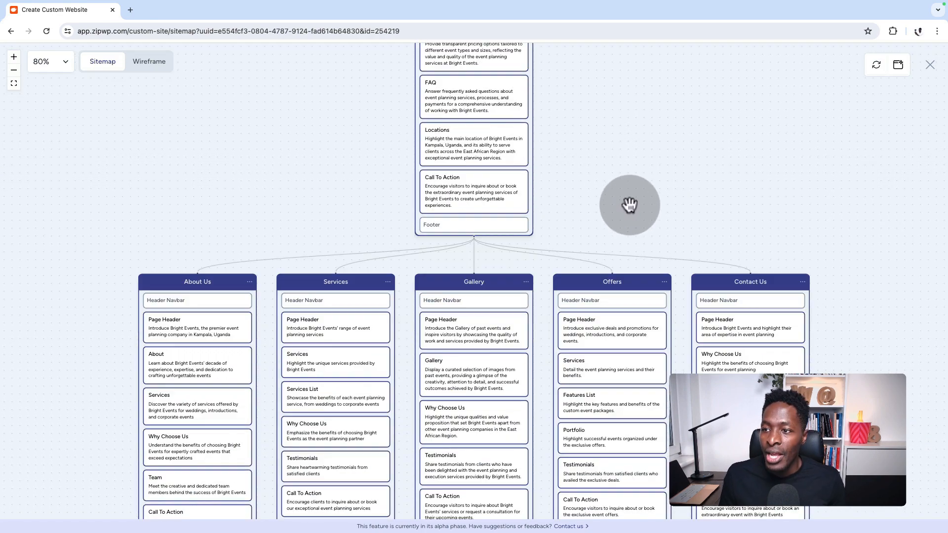
{"action": "scroll", "coordinate": [632, 207], "scroll_direction": "down", "scroll_amount": 2}
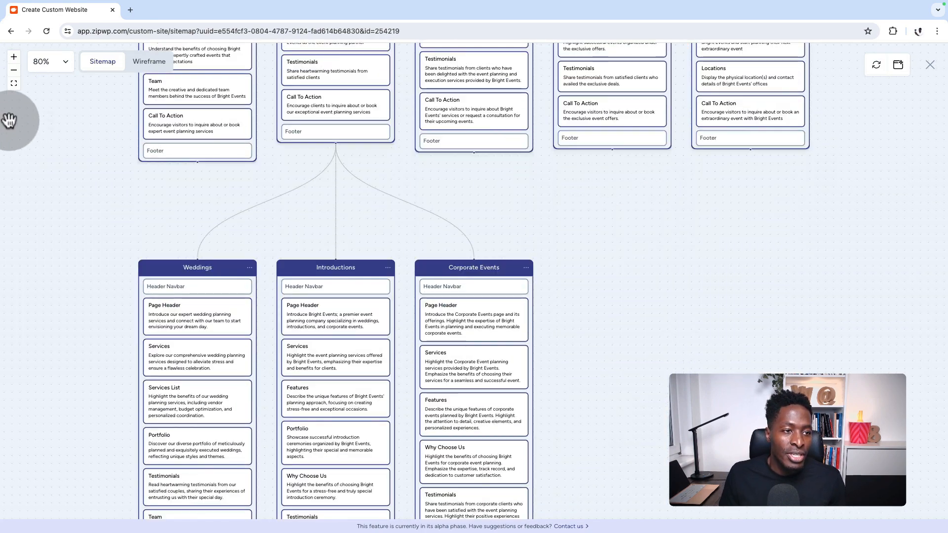
Step: Zoom out to examine the overall page hierarchy and fit the whole sitemap in view
{"action": "left_click", "coordinate": [14, 71]}
{"action": "left_click", "coordinate": [14, 71]}
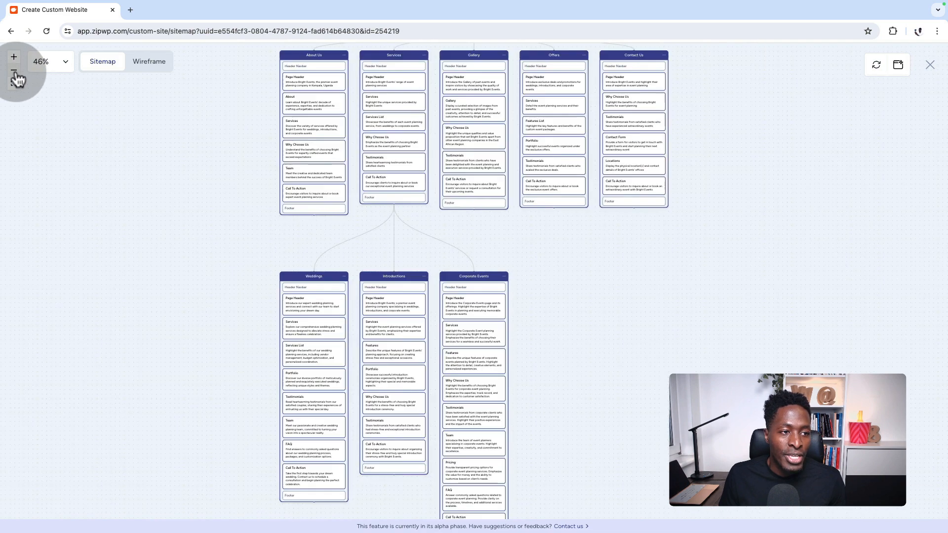
{"action": "left_click", "coordinate": [14, 71]}
{"action": "scroll", "coordinate": [622, 271], "scroll_direction": "up", "scroll_amount": 7}
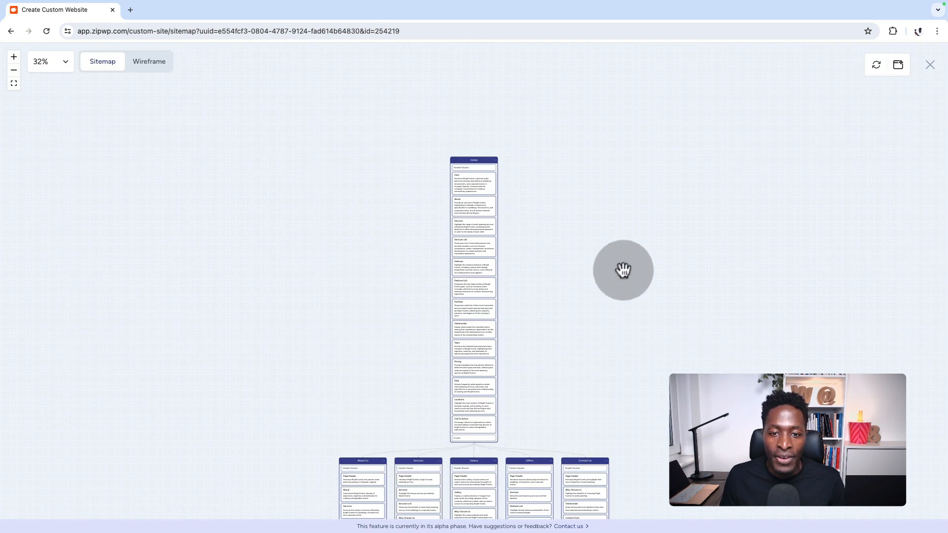
{"action": "scroll", "coordinate": [623, 269], "scroll_direction": "down", "scroll_amount": 6}
{"action": "scroll", "coordinate": [623, 267], "scroll_direction": "down", "scroll_amount": 4}
{"action": "scroll", "coordinate": [623, 267], "scroll_direction": "up", "scroll_amount": 6}
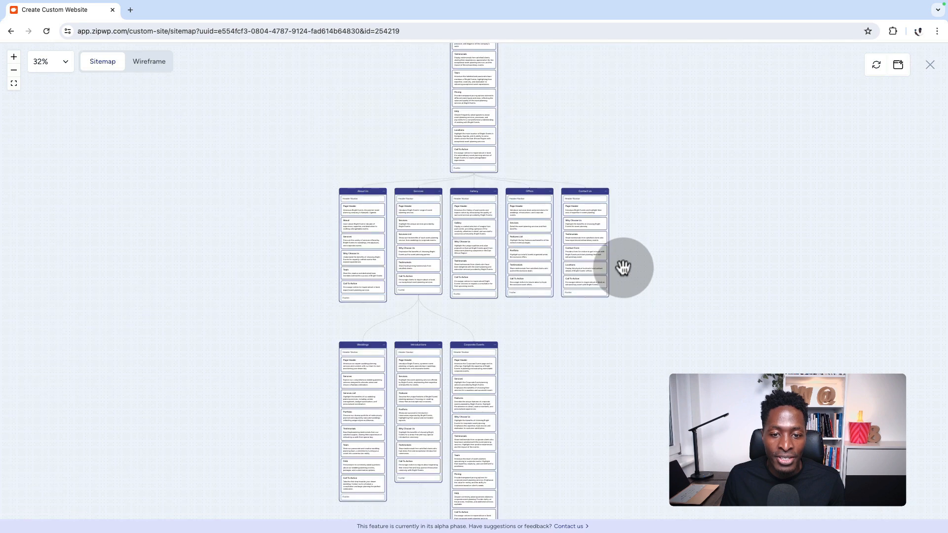
{"action": "scroll", "coordinate": [623, 267], "scroll_direction": "up", "scroll_amount": 3}
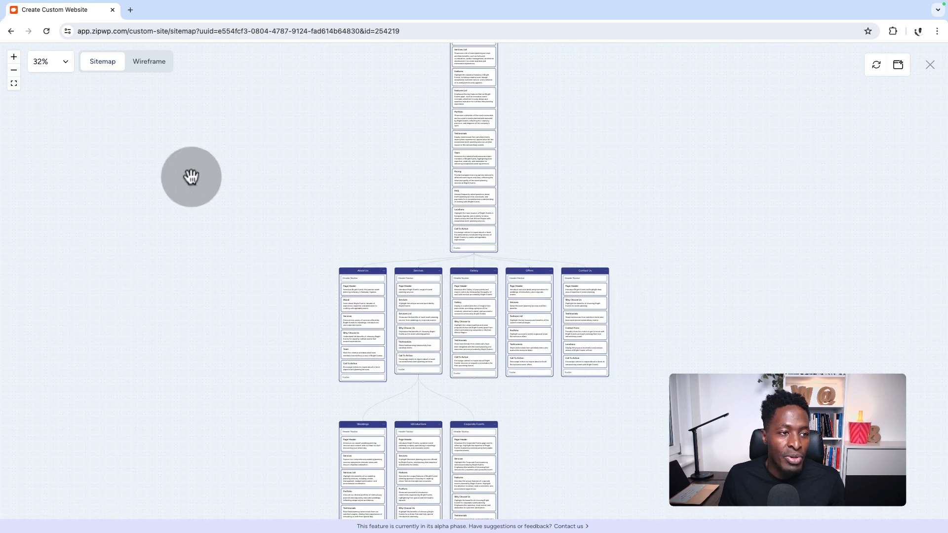
{"action": "left_click", "coordinate": [14, 84]}
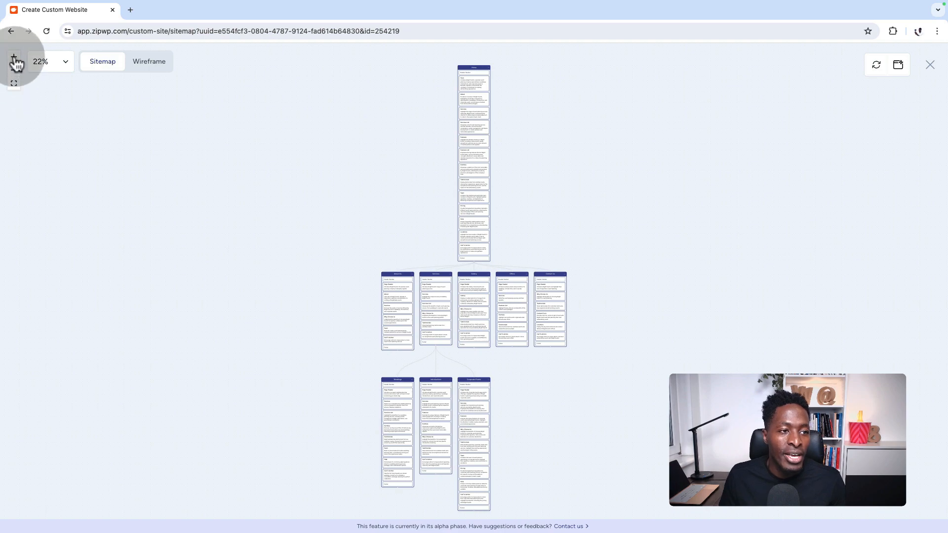
Step: Try sitemap zoom levels of 30% and 50%
{"action": "left_click", "coordinate": [57, 61]}
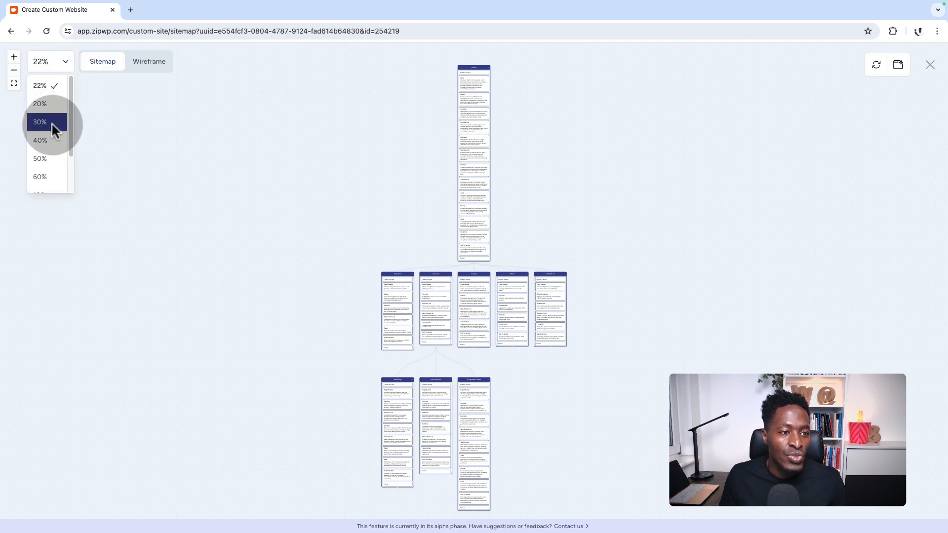
{"action": "left_click", "coordinate": [51, 122]}
{"action": "left_click", "coordinate": [52, 60]}
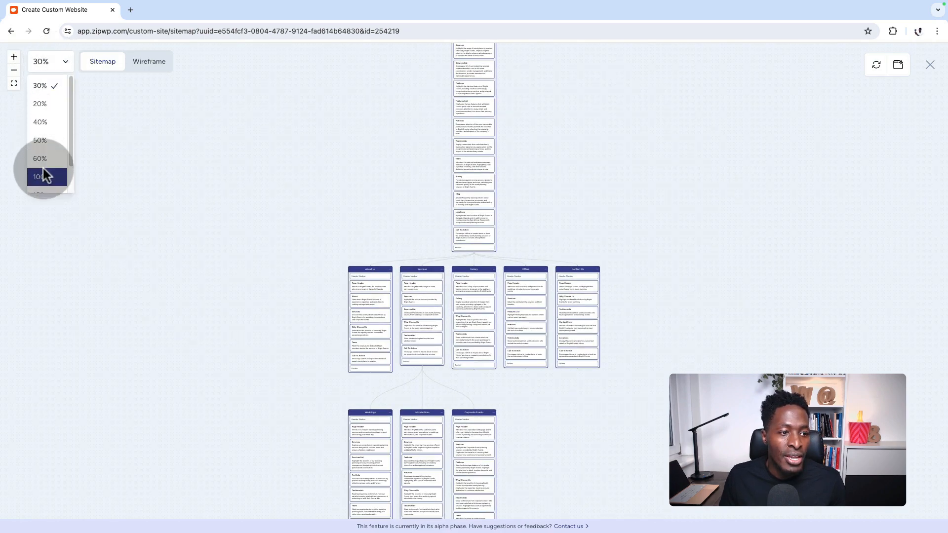
{"action": "left_click", "coordinate": [43, 140]}
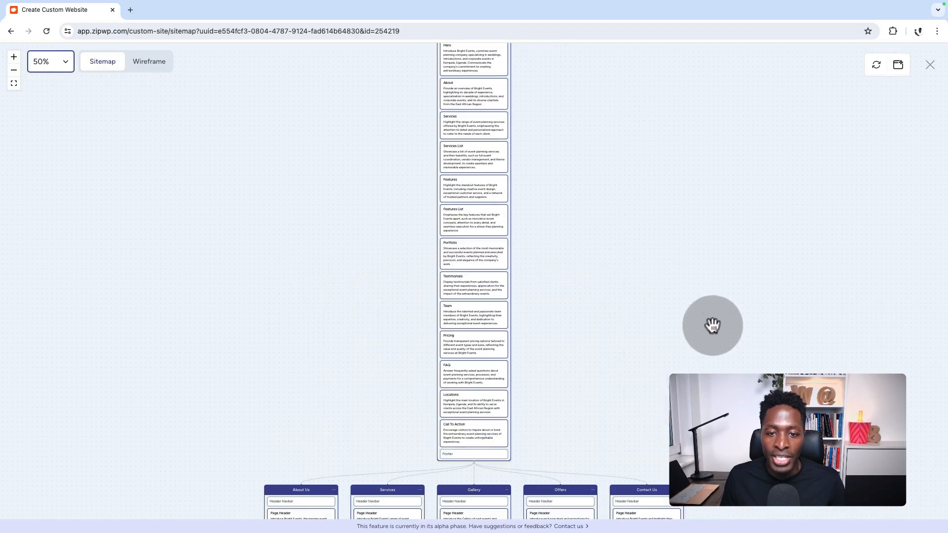
Step: Switch from the sitemap to the wireframe view and look through the page layouts from Home to the Services subpages
{"action": "left_click", "coordinate": [156, 67]}
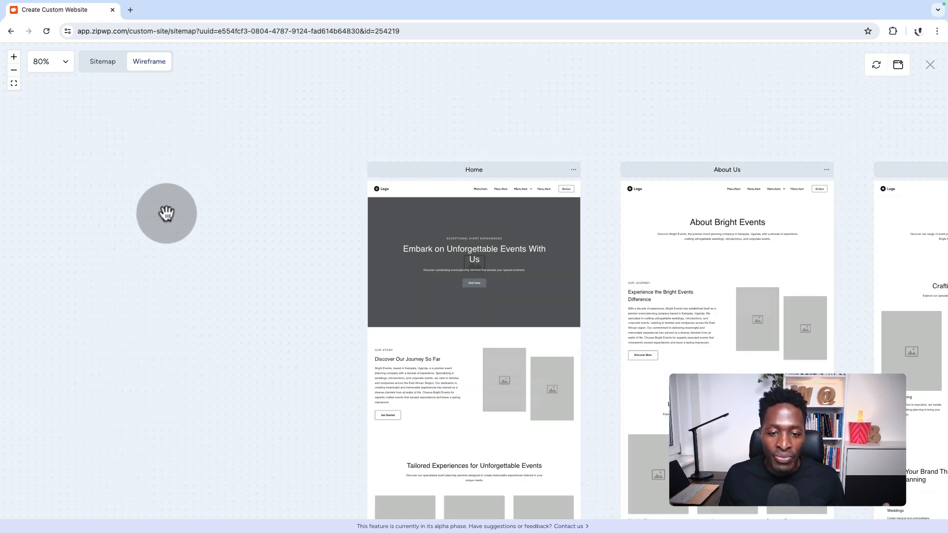
{"action": "scroll", "coordinate": [222, 211], "scroll_direction": "down", "scroll_amount": 3}
{"action": "scroll", "coordinate": [222, 212], "scroll_direction": "right", "scroll_amount": 10}
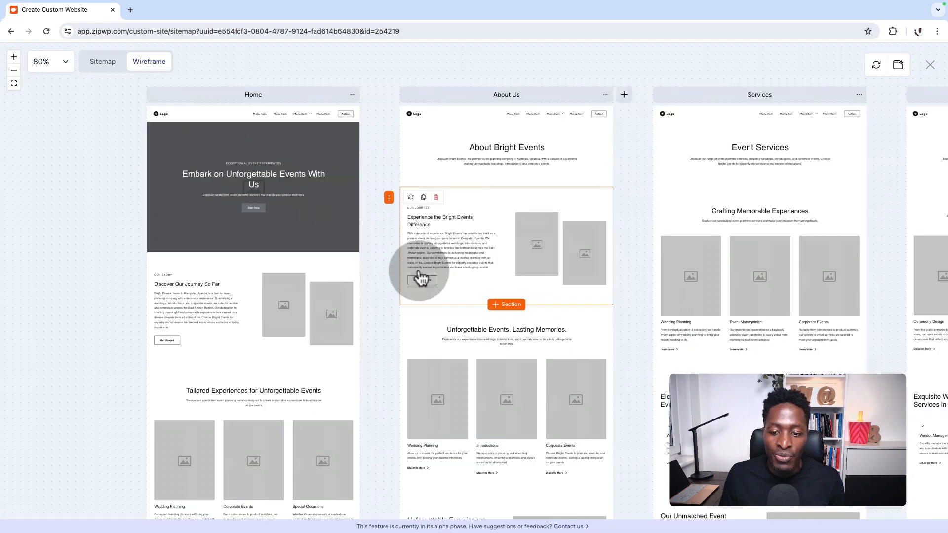
{"action": "scroll", "coordinate": [578, 264], "scroll_direction": "right", "scroll_amount": 15}
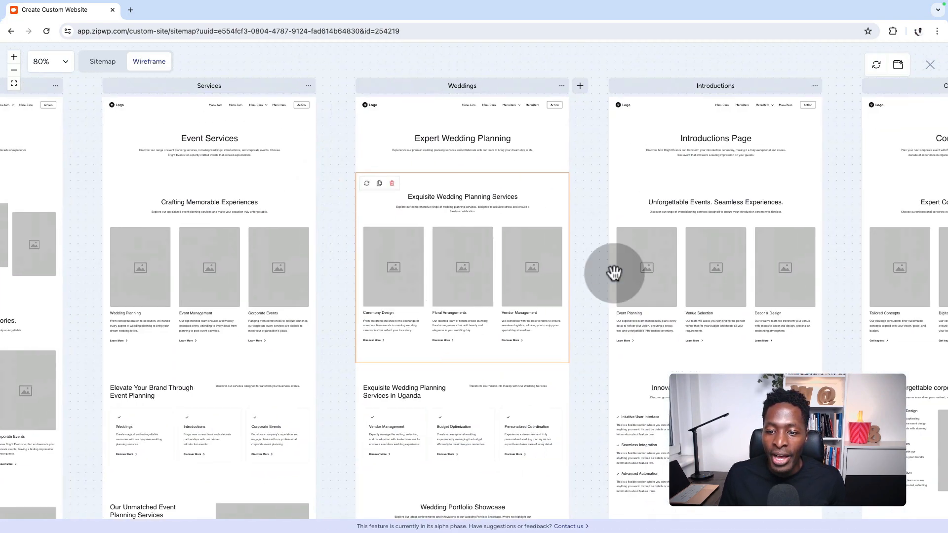
{"action": "scroll", "coordinate": [602, 290], "scroll_direction": "right", "scroll_amount": 6}
{"action": "scroll", "coordinate": [523, 298], "scroll_direction": "left", "scroll_amount": 20}
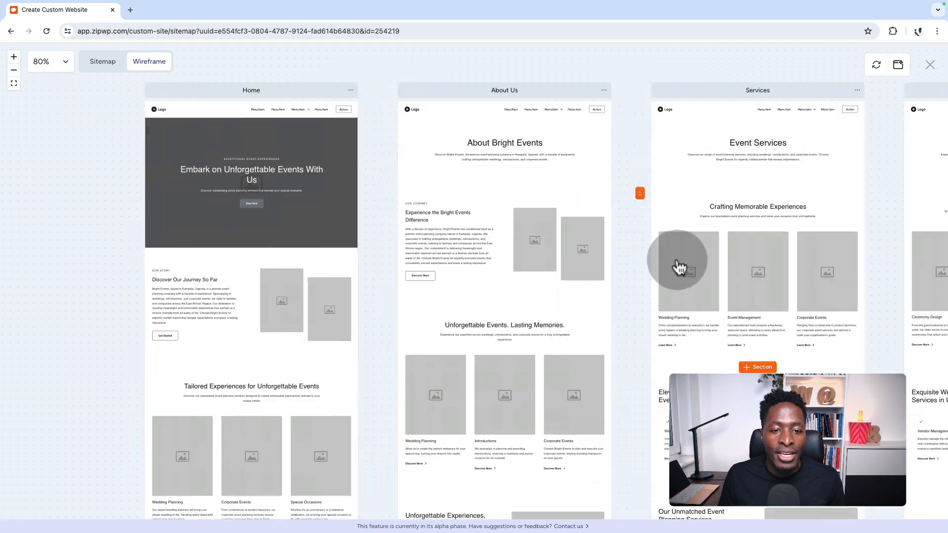
Step: Move the "Discover Our Journey So Far" section on the Home wireframe below "Tailored Experiences for Unforgettable Events"
{"action": "left_click_drag", "start_coordinate": [676, 261], "coordinate": [739, 257]}
{"action": "left_click_drag", "start_coordinate": [407, 262], "coordinate": [423, 194]}
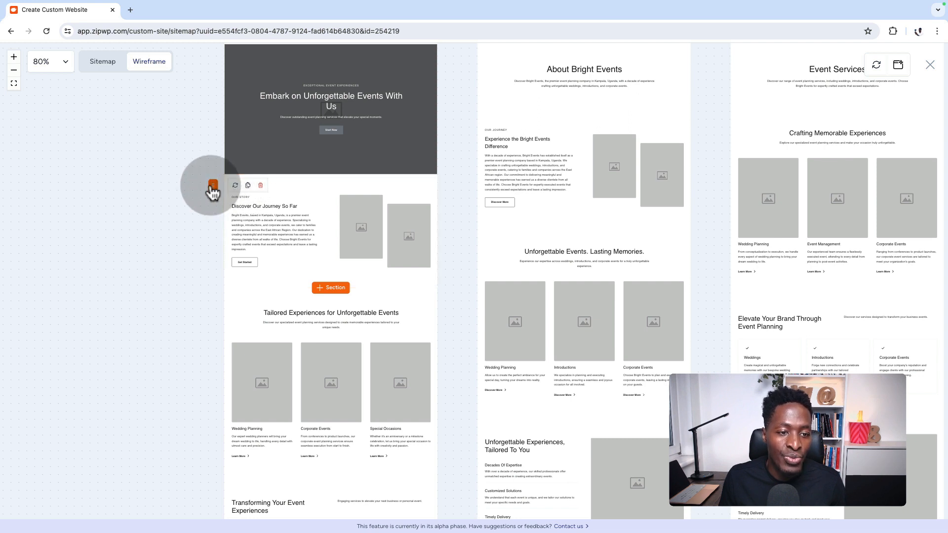
{"action": "left_click_drag", "start_coordinate": [213, 190], "coordinate": [208, 377]}
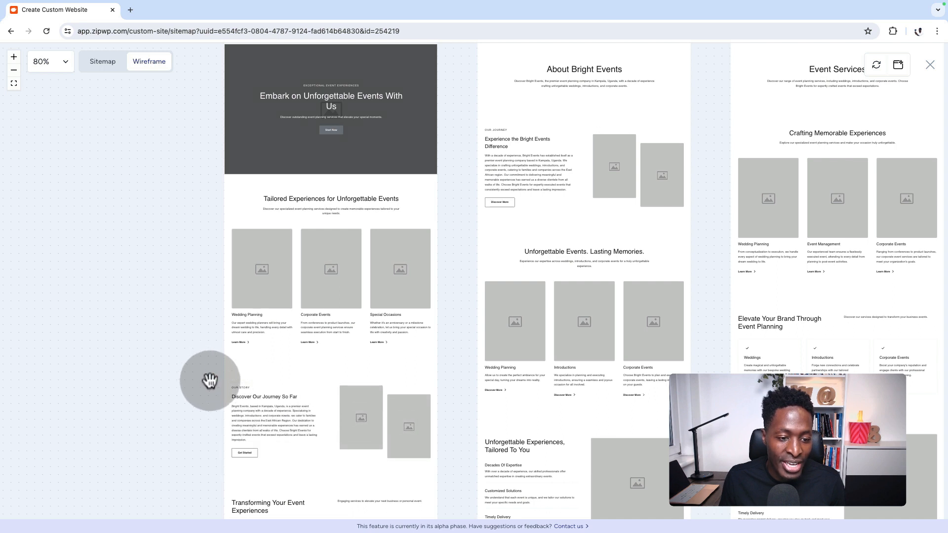
Step: Move the "Discover Our Journey So Far" section on the Home wireframe above "Tailored Experiences for Unforgettable Events"
{"action": "mouse_move", "coordinate": [229, 383]}
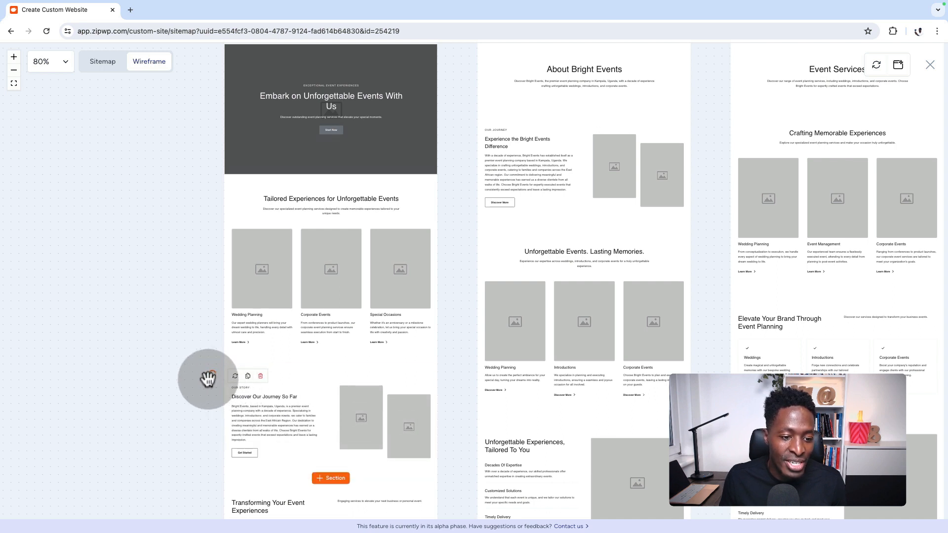
{"action": "left_click_drag", "start_coordinate": [213, 377], "coordinate": [209, 237]}
Step: Start a new Services List section below Why Choose Us on the About Us page, using the six-card layout with centred heading on white
{"action": "scroll", "coordinate": [690, 326], "scroll_direction": "down", "scroll_amount": 5}
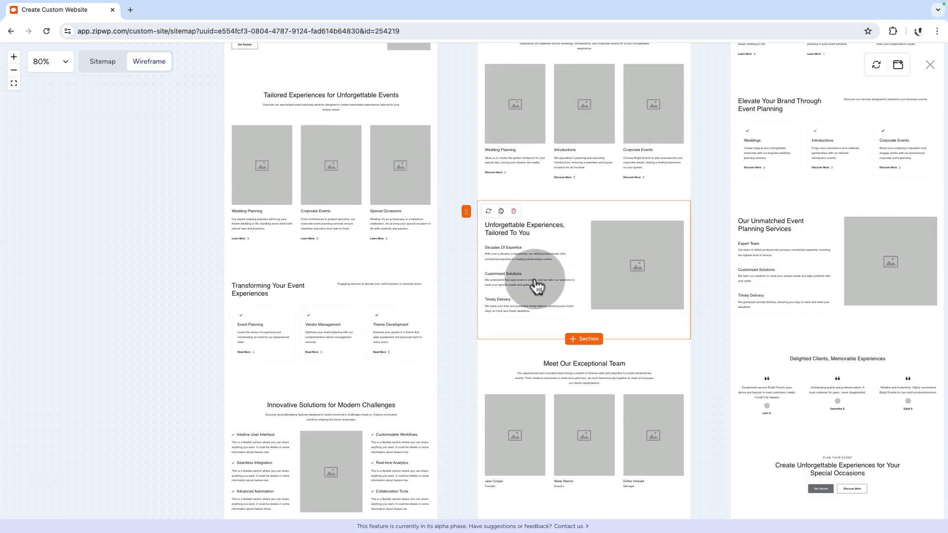
{"action": "left_click", "coordinate": [584, 340]}
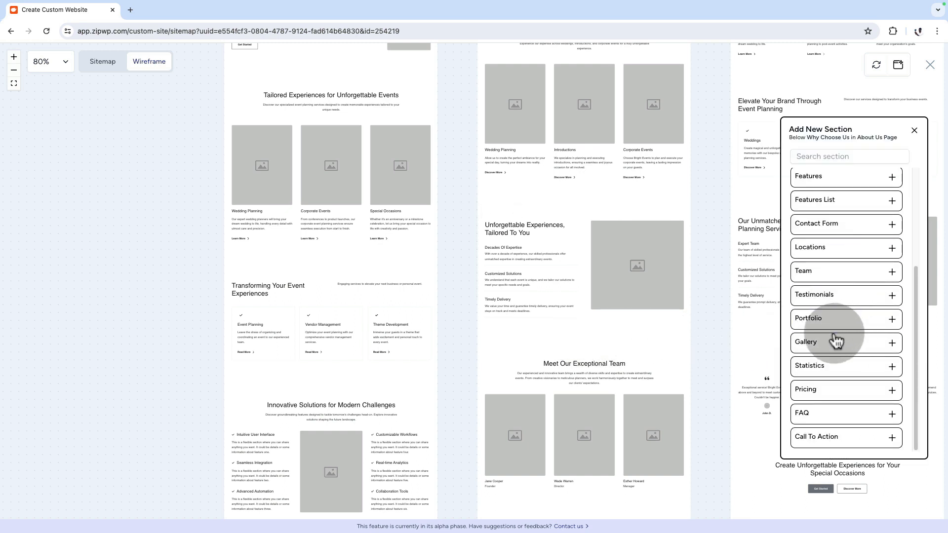
{"action": "scroll", "coordinate": [835, 339], "scroll_direction": "up", "scroll_amount": 1}
{"action": "scroll", "coordinate": [834, 339], "scroll_direction": "up", "scroll_amount": 2}
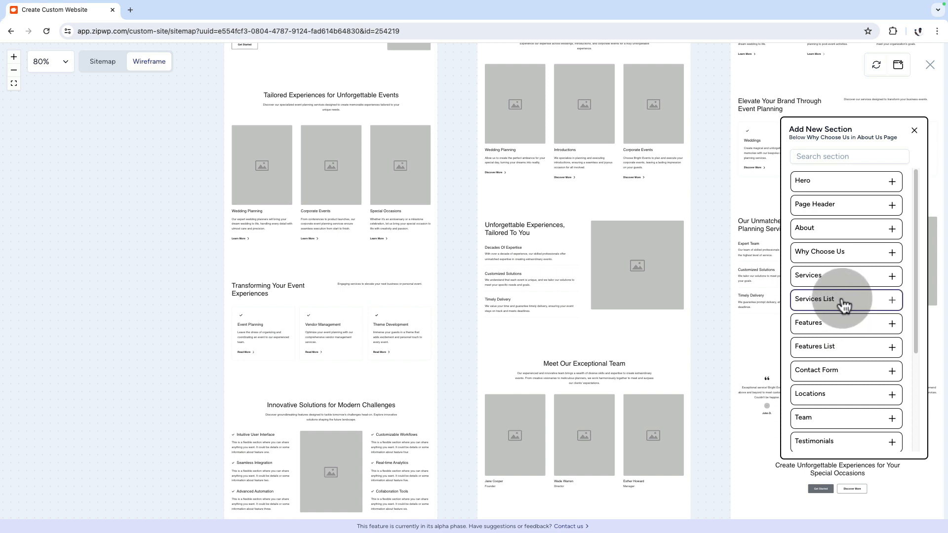
{"action": "left_click", "coordinate": [843, 305]}
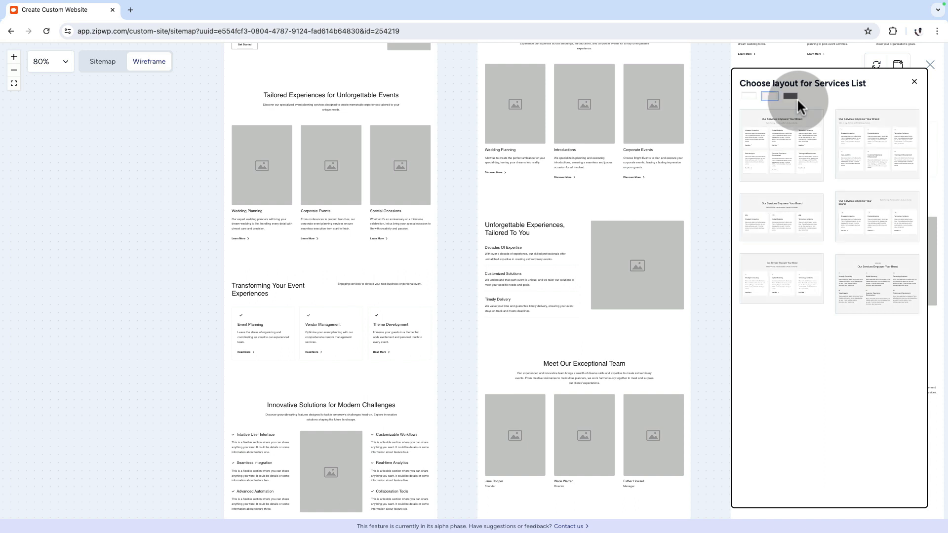
{"action": "left_click", "coordinate": [795, 97]}
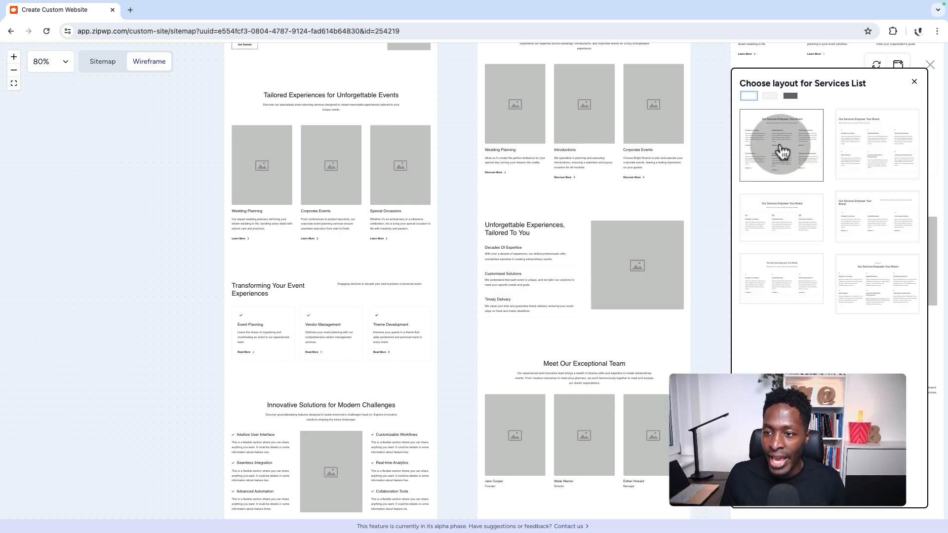
{"action": "left_click", "coordinate": [781, 151]}
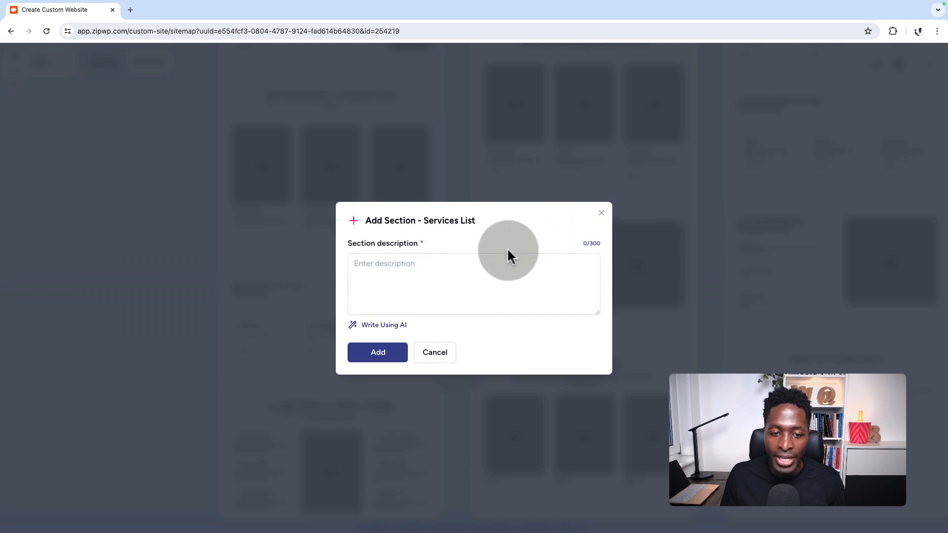
Step: Describe the Services List section as "Here are our services list" and add it to the About Us wireframe
{"action": "left_click", "coordinate": [374, 264]}
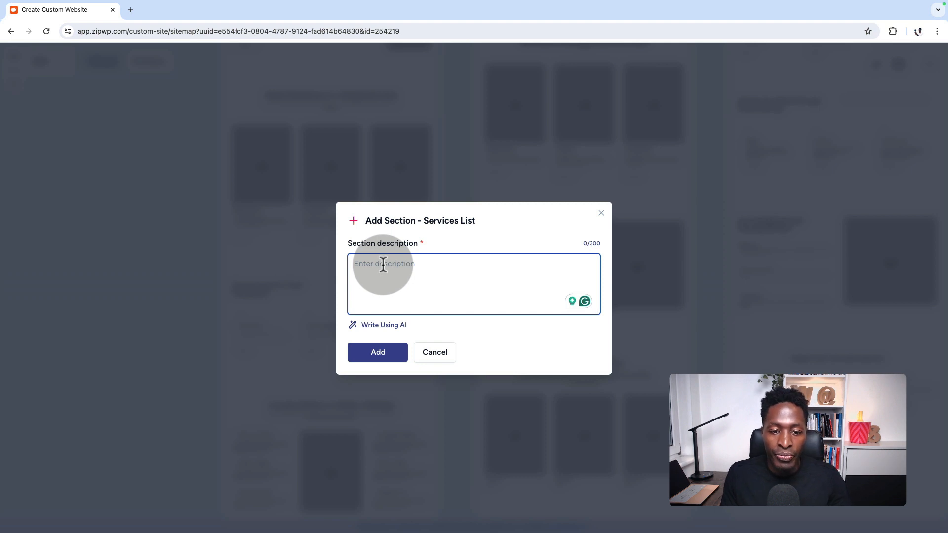
{"action": "type", "text": "Here are our services list"}
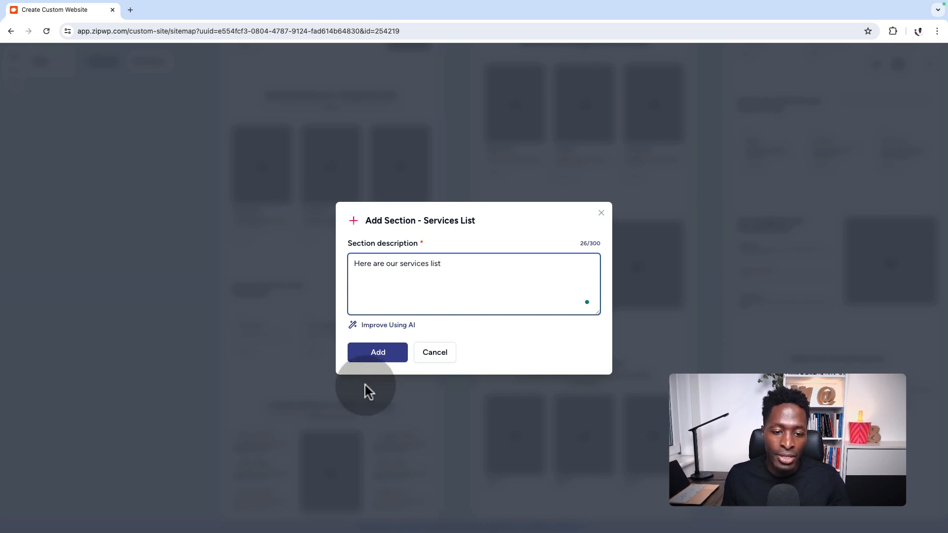
{"action": "left_click", "coordinate": [391, 353]}
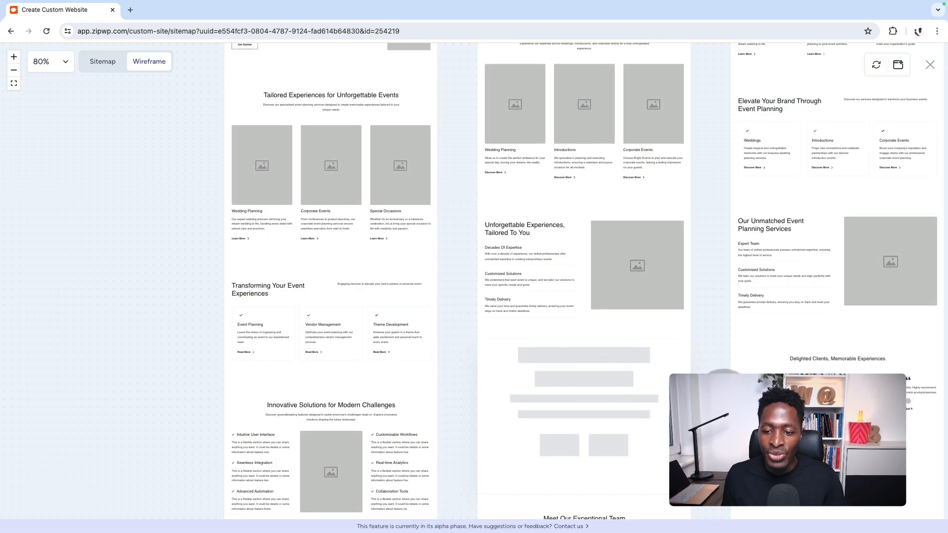
{"action": "scroll", "coordinate": [473, 280], "scroll_direction": "down", "scroll_amount": 1}
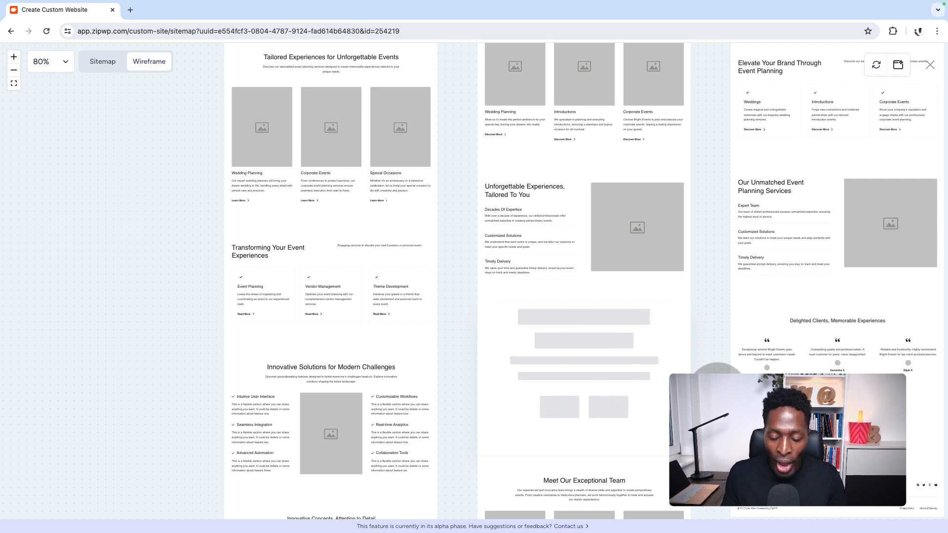
{"action": "scroll", "coordinate": [704, 371], "scroll_direction": "down", "scroll_amount": 1}
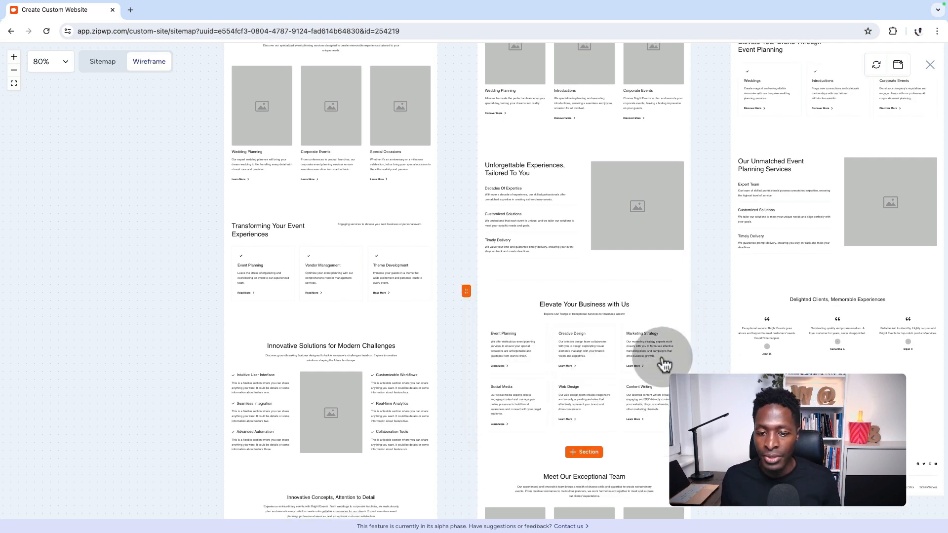
Step: Delete the "Elevate Your Business with Us" Services List section from the About Us wireframe
{"action": "left_click", "coordinate": [524, 318]}
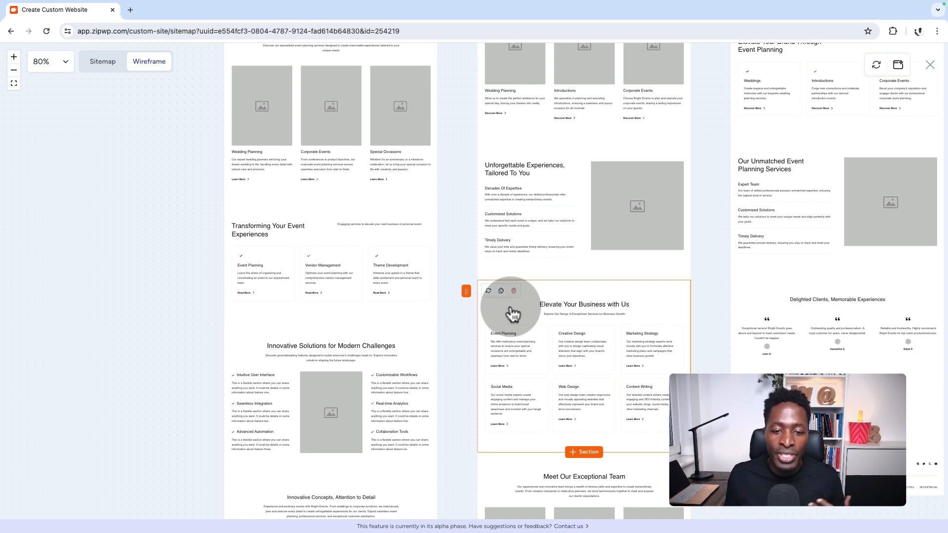
{"action": "left_click", "coordinate": [15, 58]}
{"action": "left_click", "coordinate": [15, 58]}
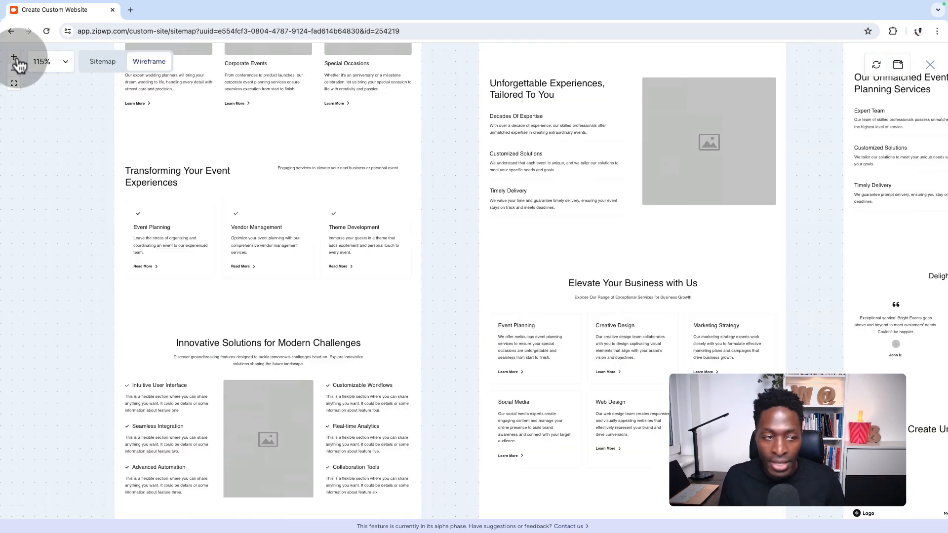
{"action": "left_click", "coordinate": [15, 58]}
{"action": "left_click", "coordinate": [15, 58]}
{"action": "mouse_move", "coordinate": [452, 324]}
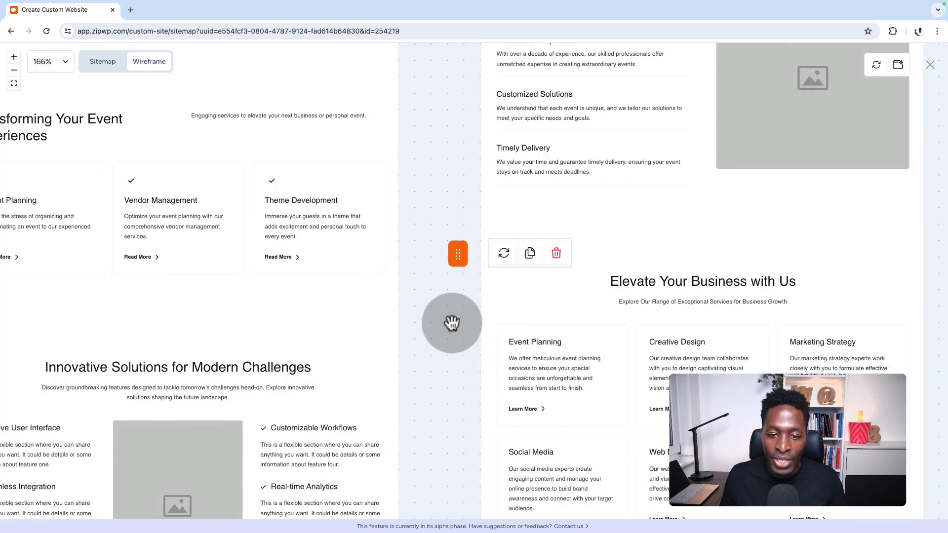
{"action": "left_click_drag", "start_coordinate": [452, 323], "coordinate": [254, 186]}
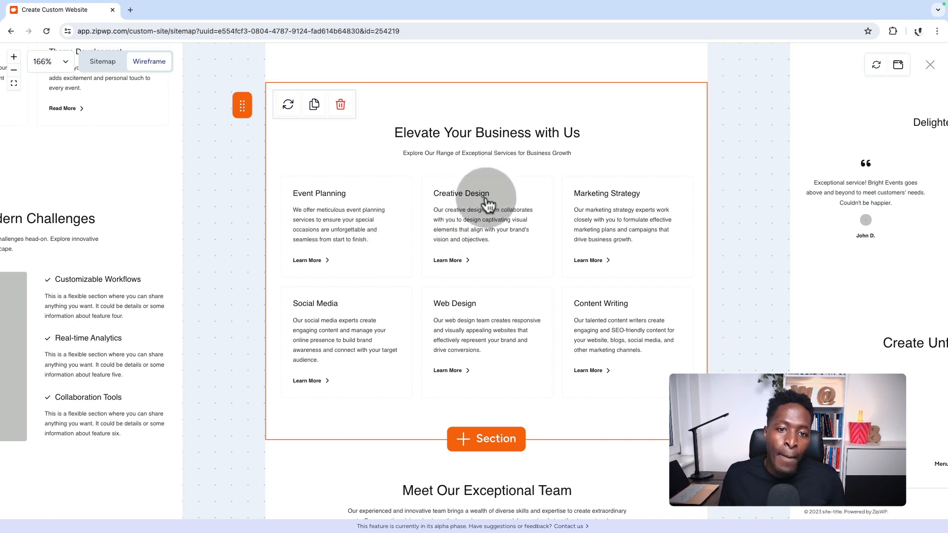
{"action": "left_click", "coordinate": [341, 105]}
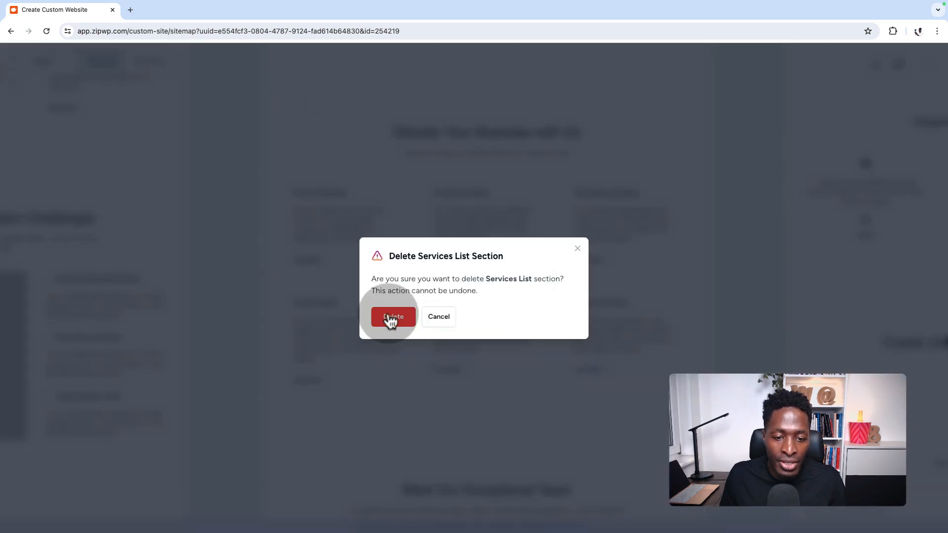
{"action": "left_click", "coordinate": [392, 320]}
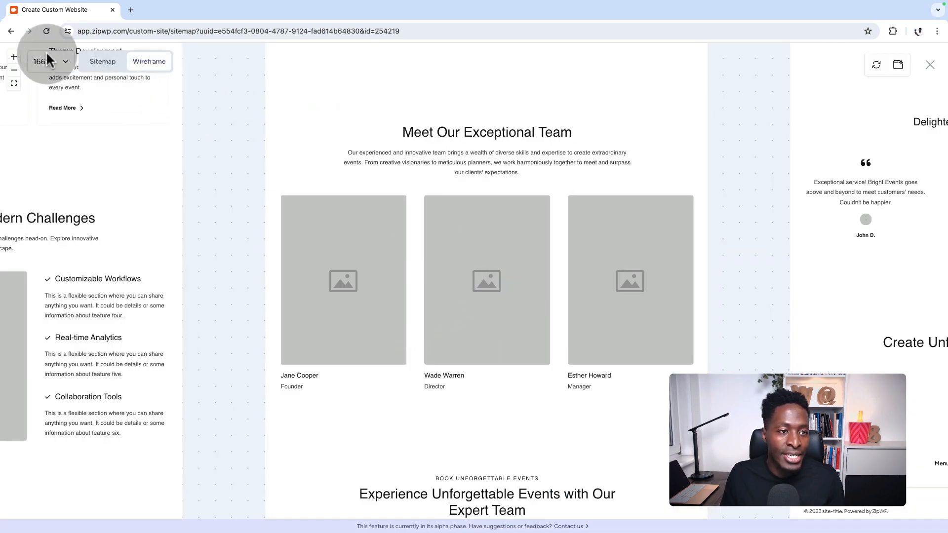
Step: Zoom out to 27% and pan across the wireframe to examine the layouts of all pages together
{"action": "left_click", "coordinate": [14, 70]}
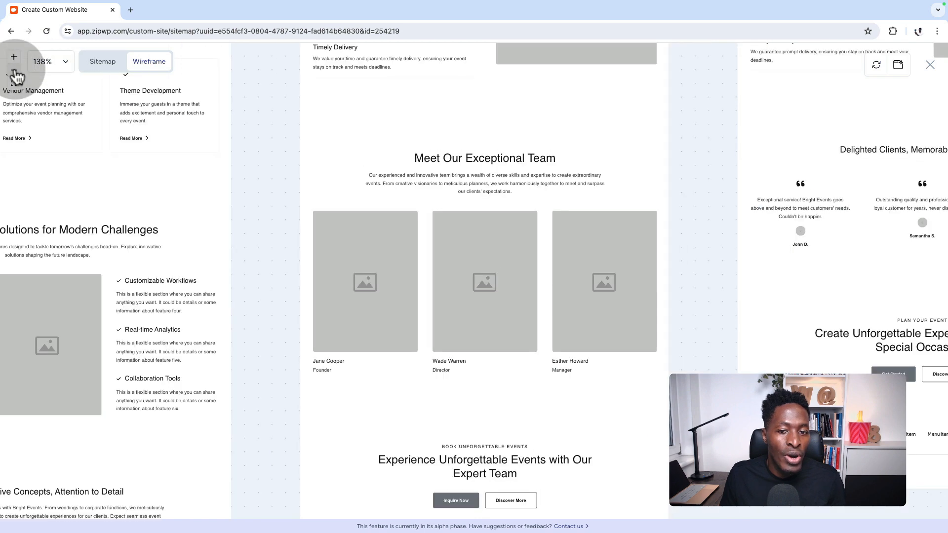
{"action": "left_click", "coordinate": [14, 71]}
{"action": "left_click", "coordinate": [15, 72]}
{"action": "left_click", "coordinate": [14, 71]}
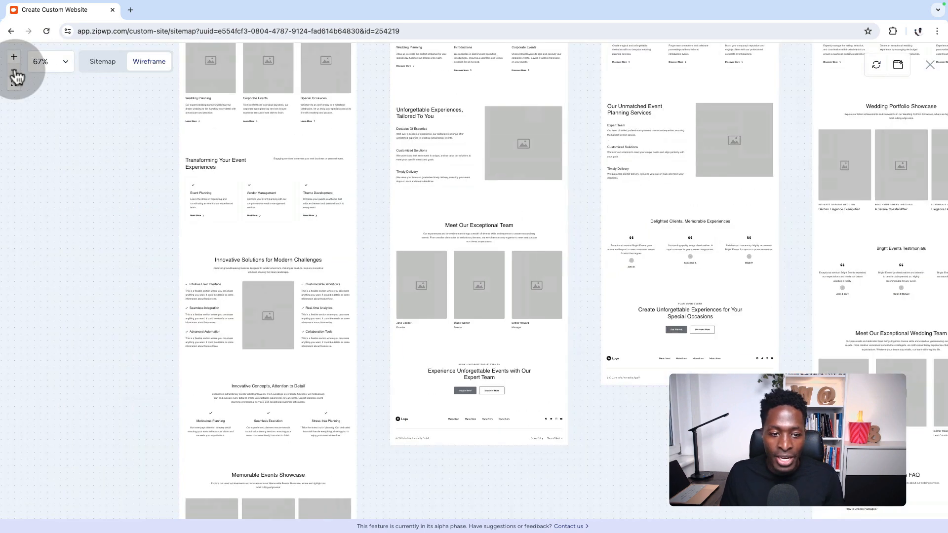
{"action": "left_click", "coordinate": [14, 71]}
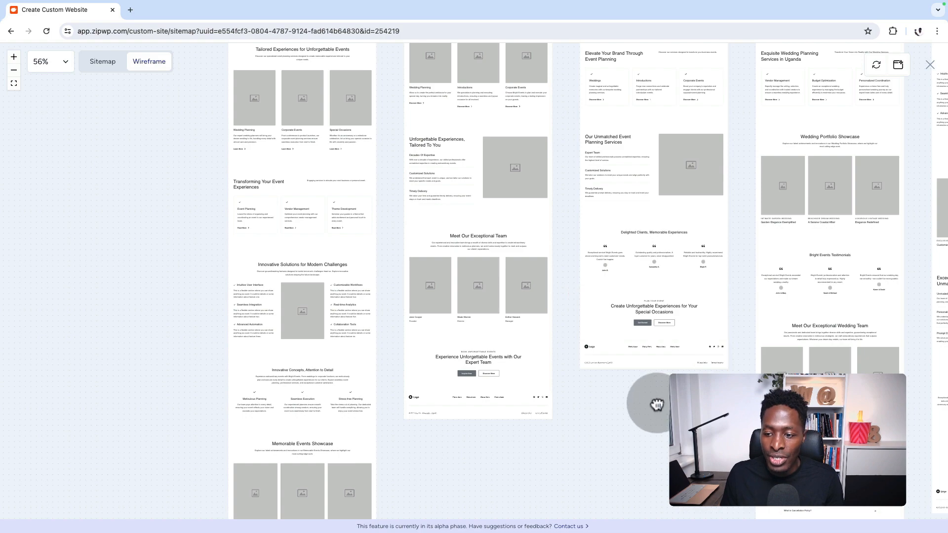
{"action": "scroll", "coordinate": [691, 365], "scroll_direction": "right", "scroll_amount": 5}
{"action": "left_click_drag", "start_coordinate": [713, 337], "coordinate": [318, 387]}
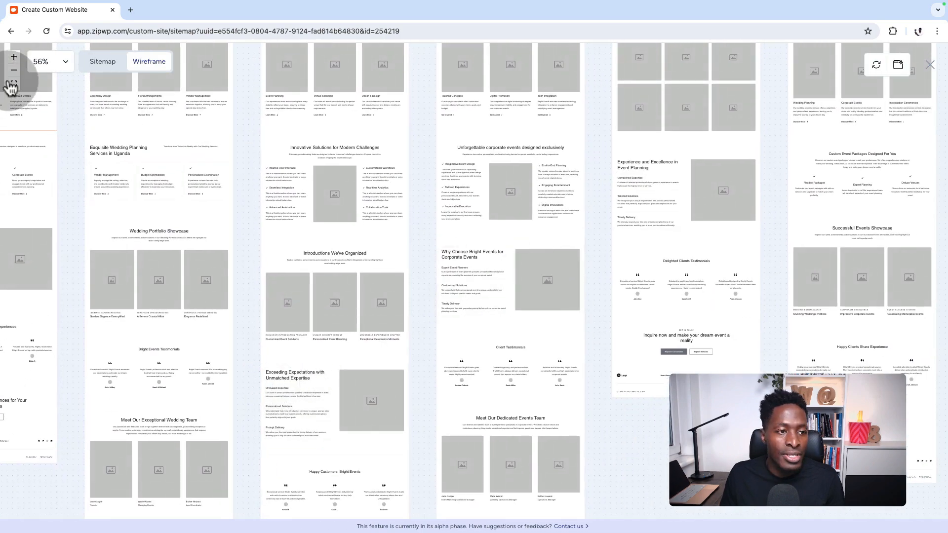
{"action": "left_click", "coordinate": [13, 73]}
{"action": "left_click", "coordinate": [14, 72]}
{"action": "left_click", "coordinate": [14, 72]}
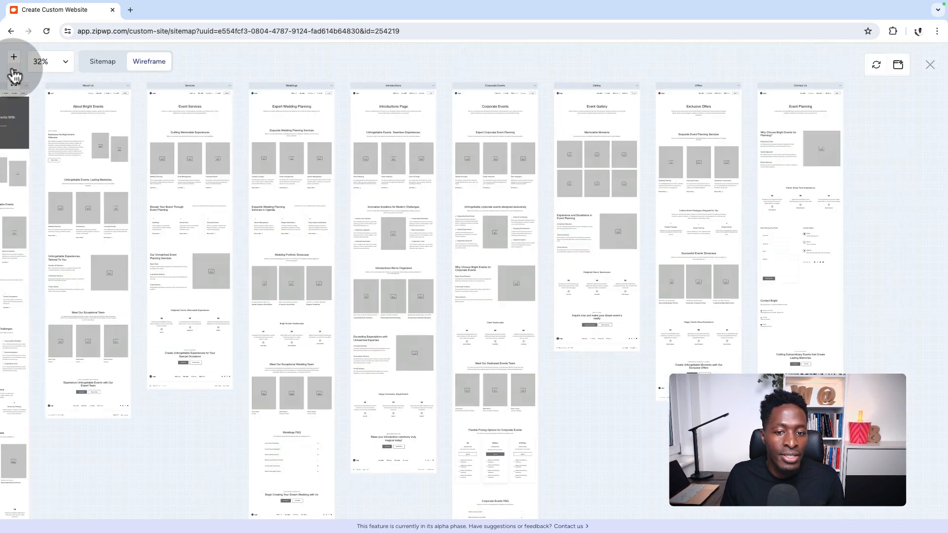
{"action": "left_click", "coordinate": [14, 70]}
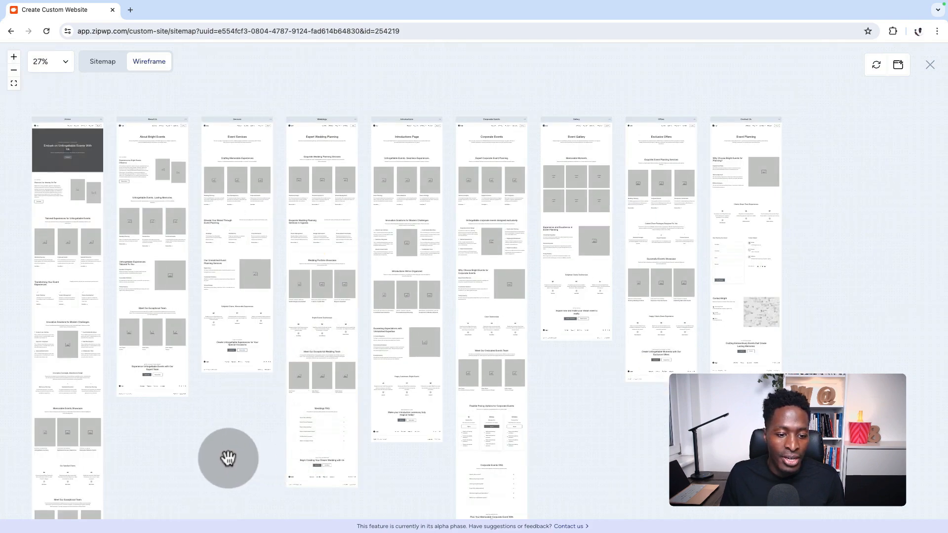
{"action": "left_click_drag", "start_coordinate": [226, 457], "coordinate": [402, 413]}
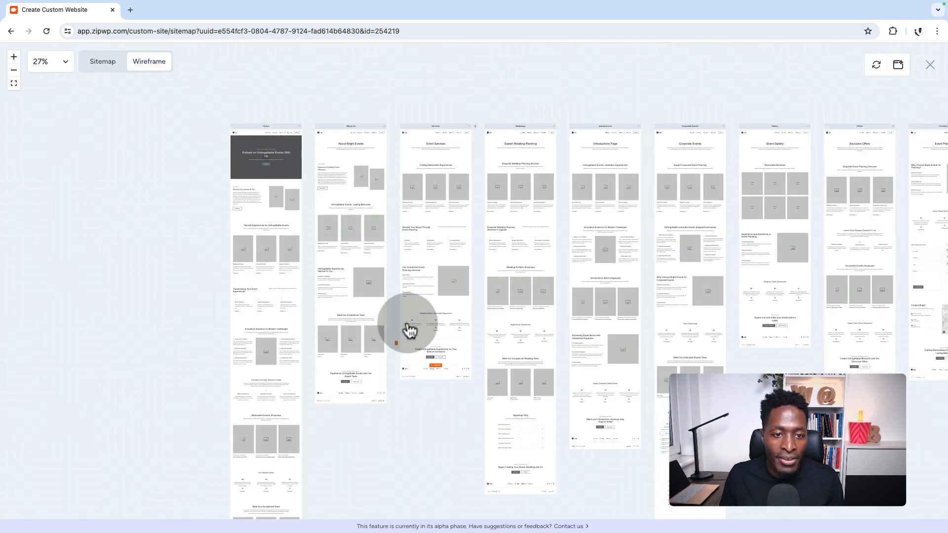
Step: Zoom in to 46% and look through the page wireframes from Home across to Contact Us and back
{"action": "left_click", "coordinate": [13, 58]}
{"action": "left_click", "coordinate": [13, 58]}
{"action": "left_click_drag", "start_coordinate": [233, 120], "coordinate": [222, 290]}
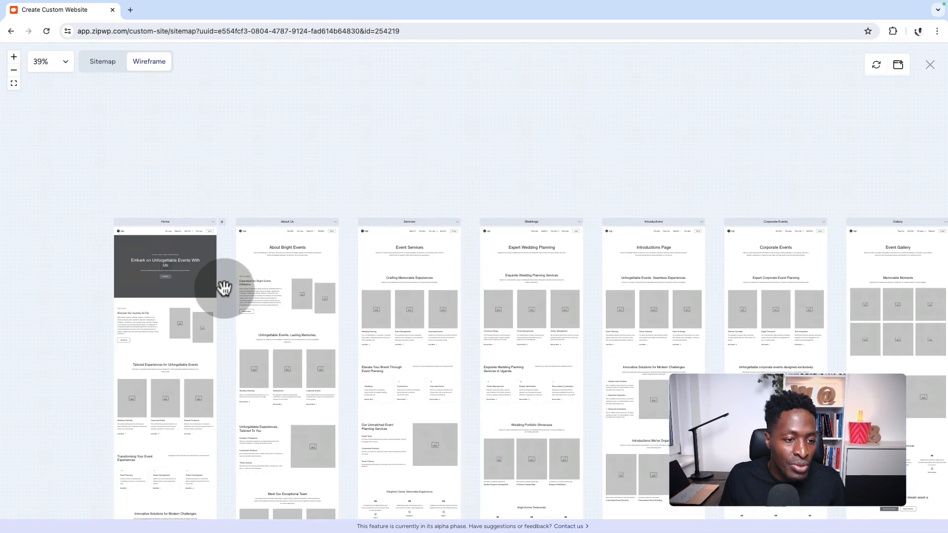
{"action": "left_click", "coordinate": [14, 57]}
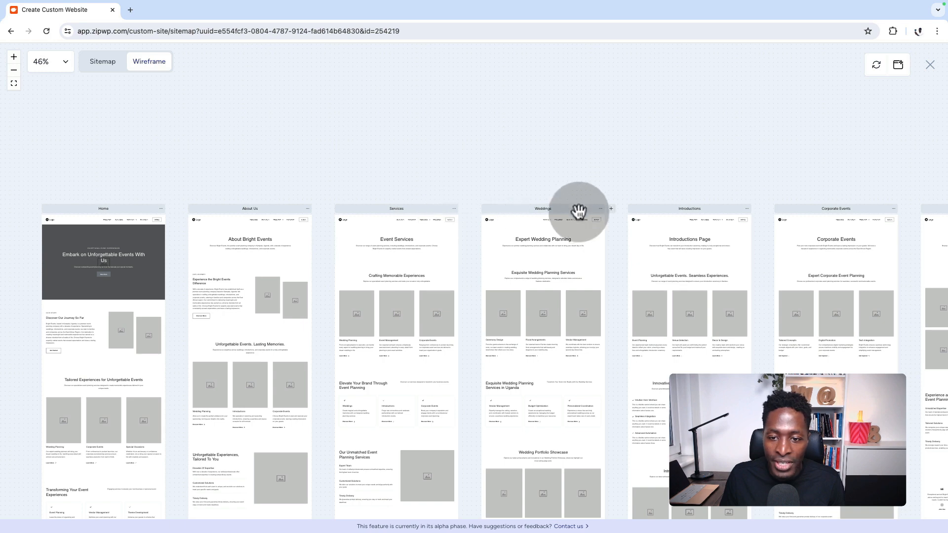
{"action": "left_click_drag", "start_coordinate": [606, 183], "coordinate": [379, 172]}
{"action": "left_click_drag", "start_coordinate": [537, 173], "coordinate": [383, 171]}
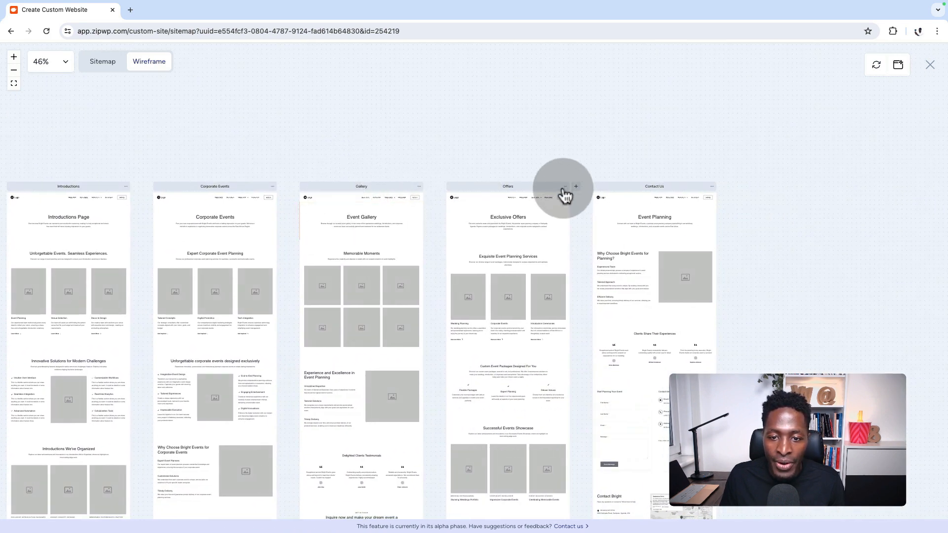
{"action": "left_click_drag", "start_coordinate": [529, 164], "coordinate": [586, 87]}
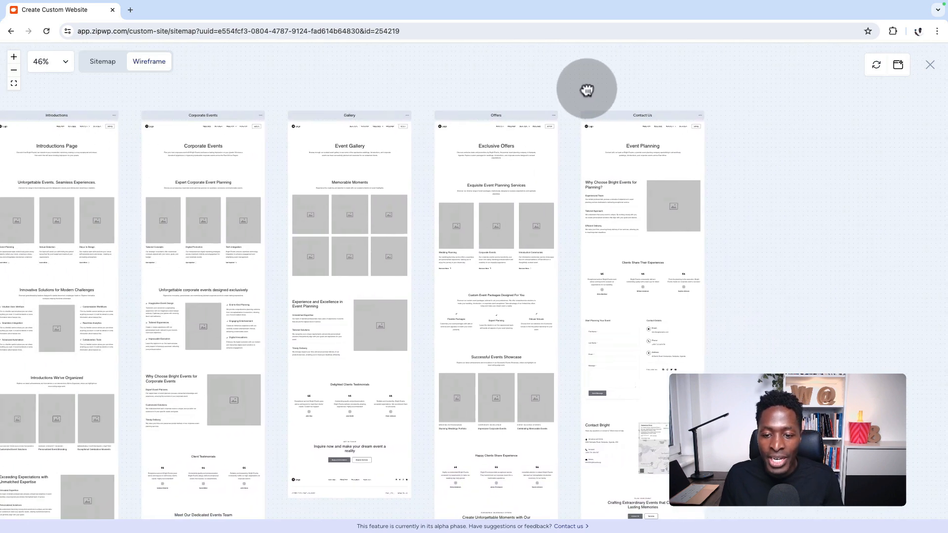
{"action": "left_click_drag", "start_coordinate": [702, 363], "coordinate": [792, 296]}
{"action": "left_click_drag", "start_coordinate": [743, 320], "coordinate": [701, 267]}
{"action": "left_click_drag", "start_coordinate": [408, 284], "coordinate": [575, 351]}
{"action": "left_click_drag", "start_coordinate": [192, 421], "coordinate": [513, 378]}
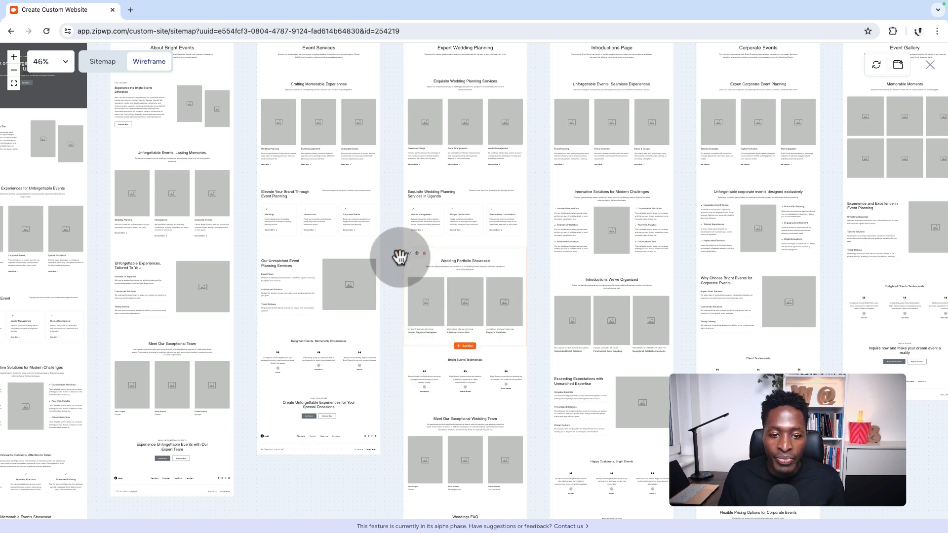
Step: View the regeneration settings of the "Wedding Portfolio Showcase" section on the Weddings page, and close them without regenerating
{"action": "left_click", "coordinate": [14, 58]}
{"action": "left_click", "coordinate": [14, 57]}
{"action": "left_click", "coordinate": [13, 58]}
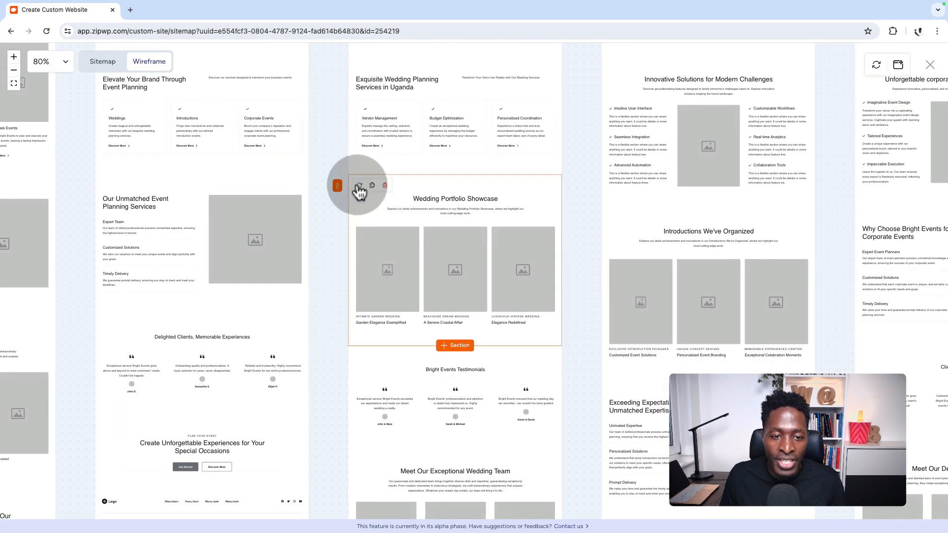
{"action": "left_click", "coordinate": [357, 187]}
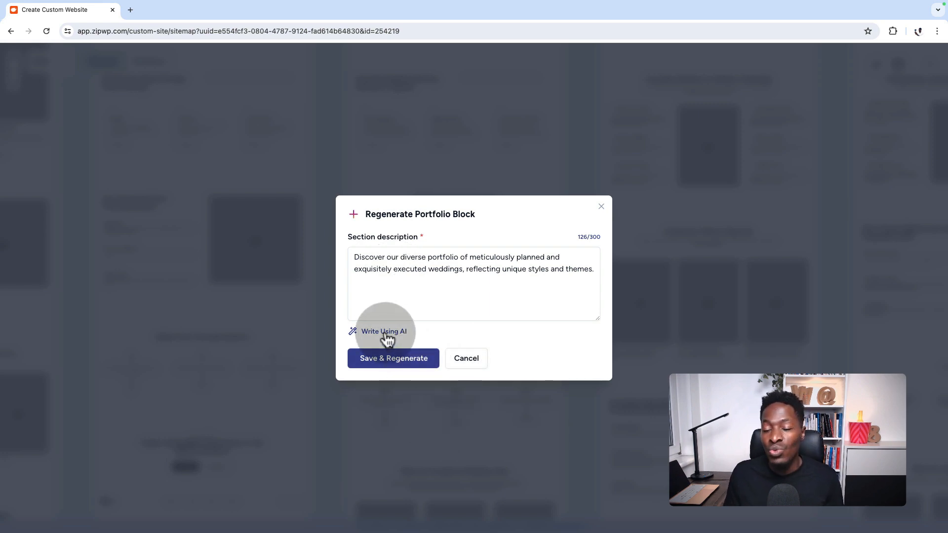
{"action": "left_click", "coordinate": [474, 365]}
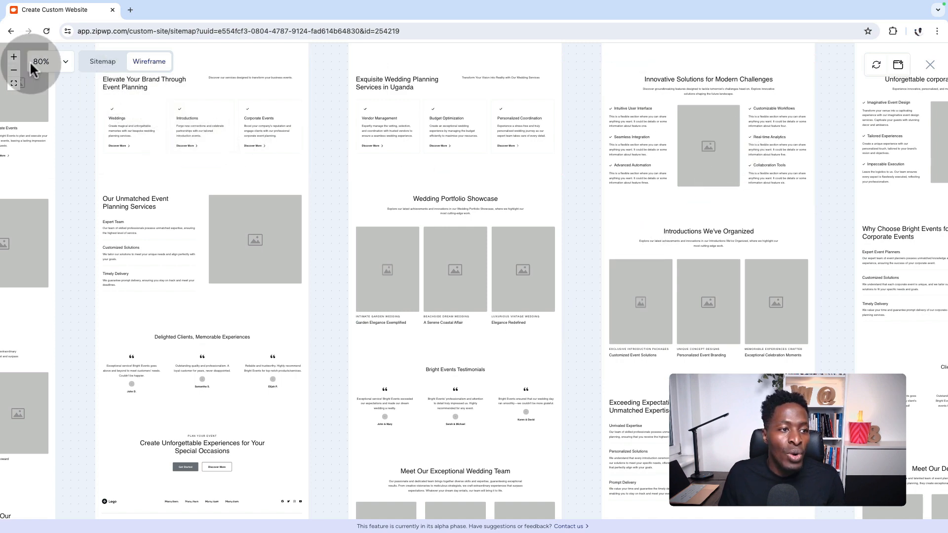
Step: Zoom the wireframe out to 32% to view the site's pages side by side
{"action": "left_click", "coordinate": [15, 71]}
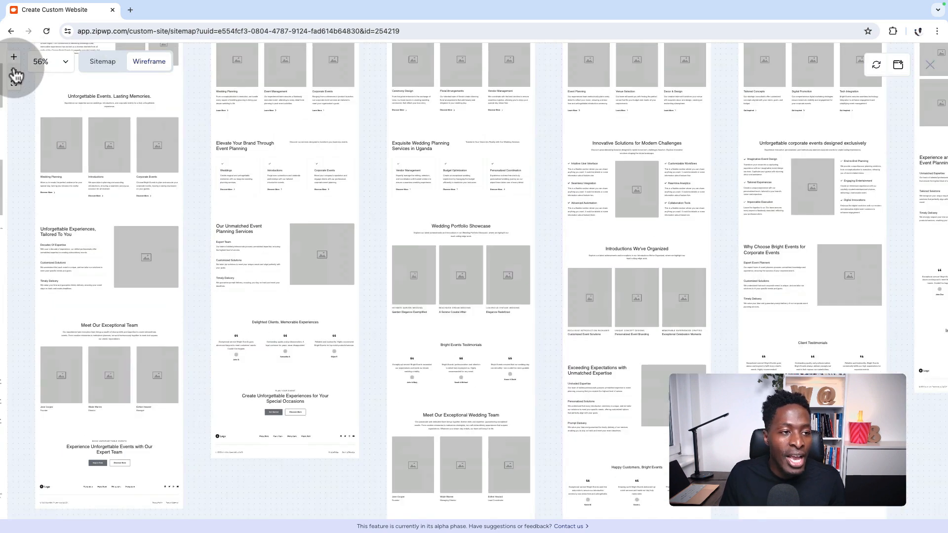
{"action": "left_click", "coordinate": [15, 73]}
{"action": "left_click", "coordinate": [15, 73]}
{"action": "left_click", "coordinate": [15, 72]}
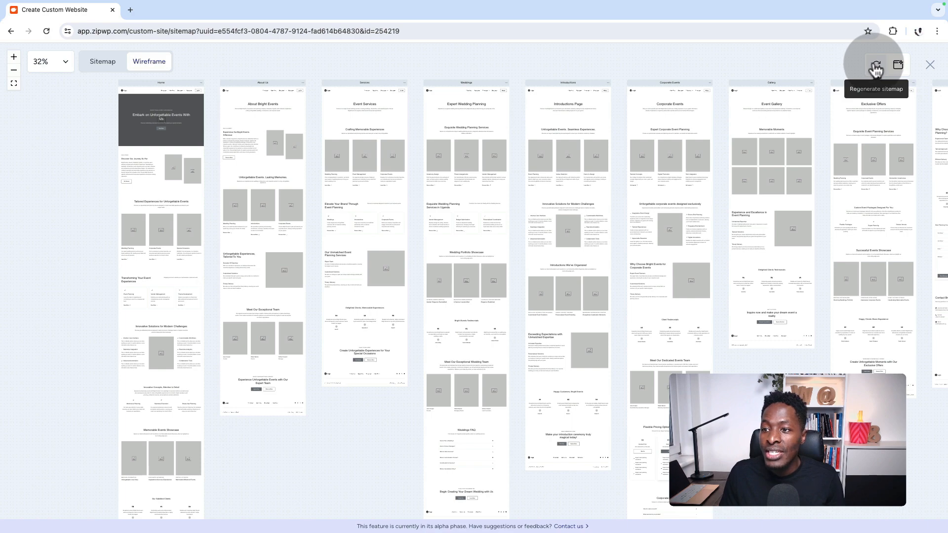
Step: Review the business name and description in the sitemap regeneration settings, and close them without regenerating
{"action": "mouse_move", "coordinate": [778, 64]}
{"action": "left_mouse_down"}
{"action": "mouse_move", "coordinate": [672, 101]}
{"action": "mouse_move", "coordinate": [780, 76]}
{"action": "left_mouse_up"}
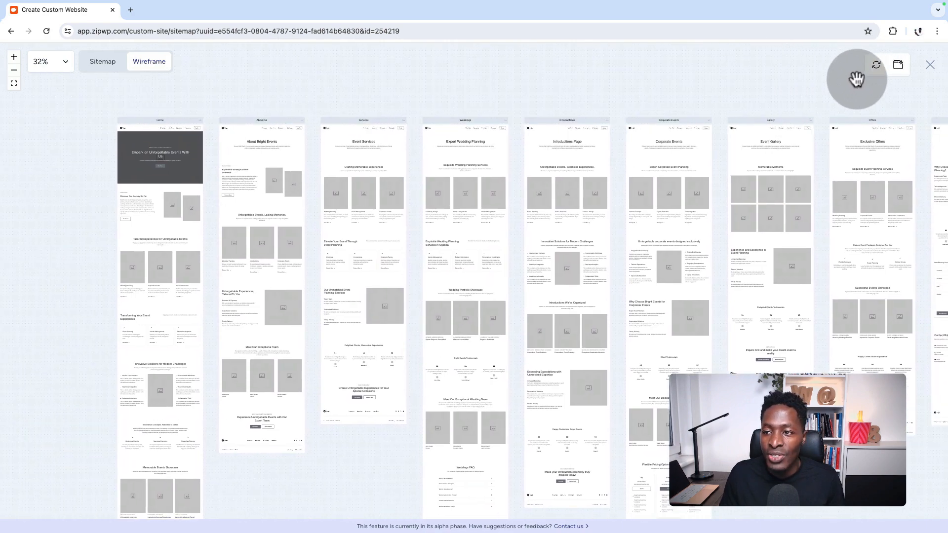
{"action": "left_click", "coordinate": [875, 65]}
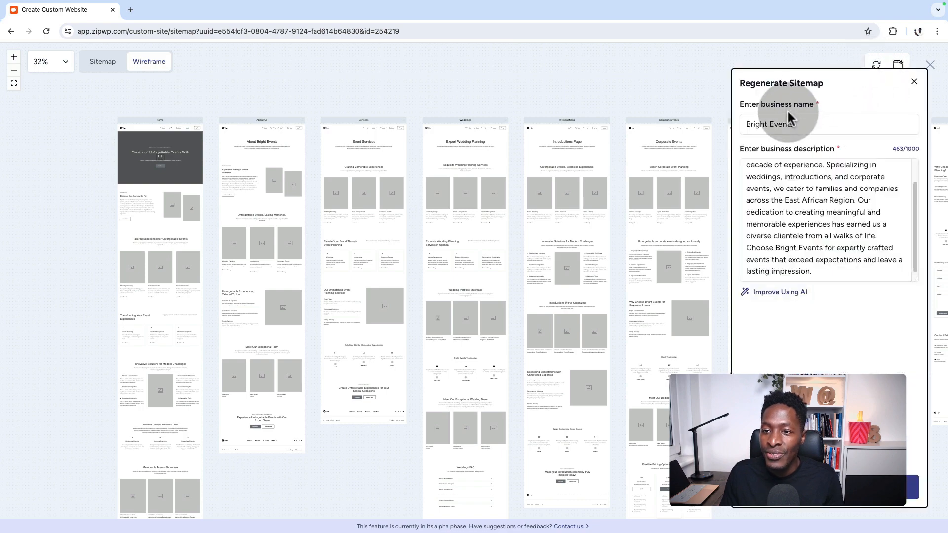
{"action": "left_click", "coordinate": [746, 167]}
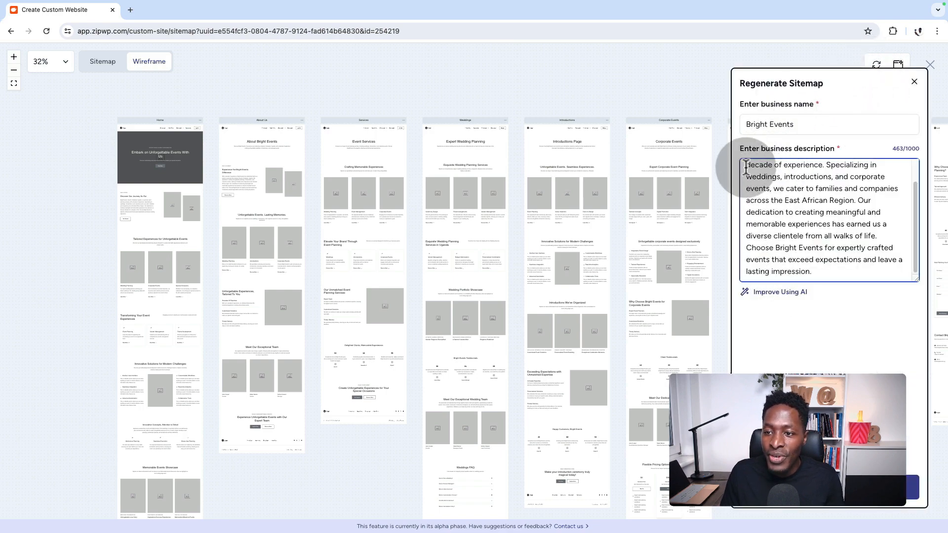
{"action": "left_click_drag", "start_coordinate": [746, 167], "coordinate": [838, 268]}
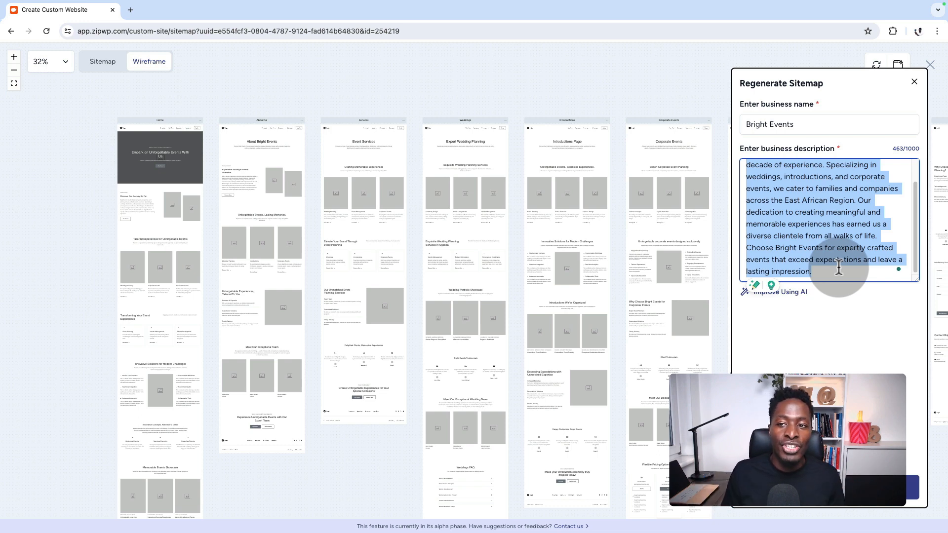
{"action": "left_click", "coordinate": [914, 82]}
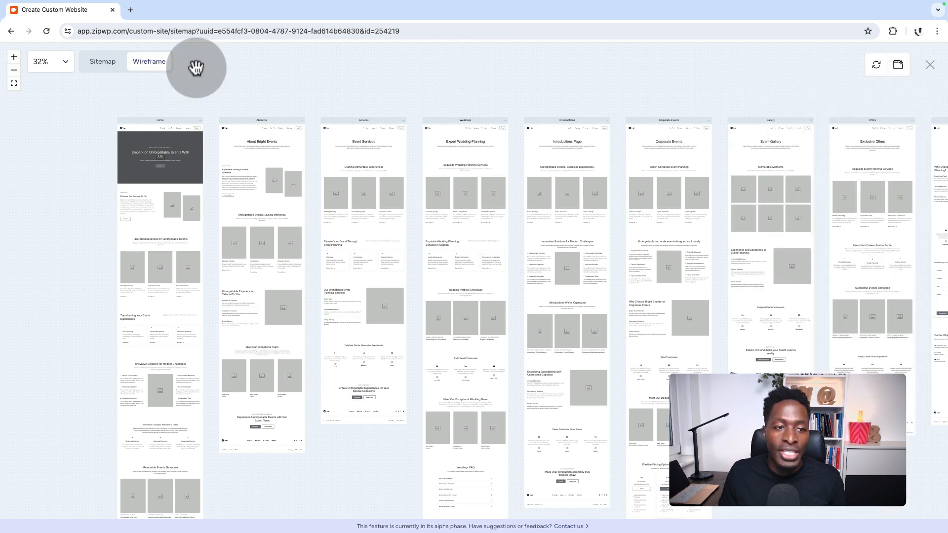
Step: Switch to the sitemap view and look over the page hierarchy from Home down to the Services subpages
{"action": "left_click", "coordinate": [105, 67]}
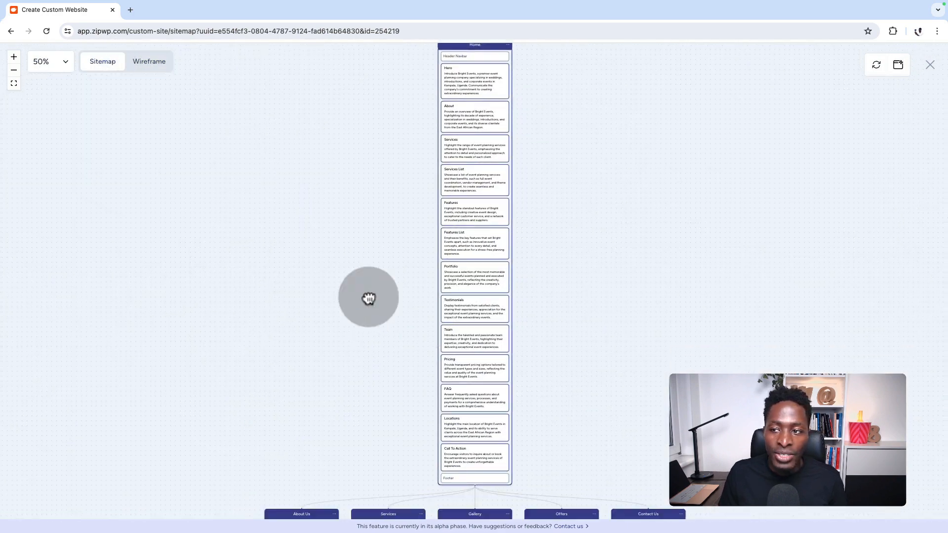
{"action": "left_click_drag", "start_coordinate": [368, 297], "coordinate": [386, 93]}
{"action": "left_click_drag", "start_coordinate": [351, 237], "coordinate": [369, 60]}
{"action": "left_click_drag", "start_coordinate": [226, 292], "coordinate": [158, 404]}
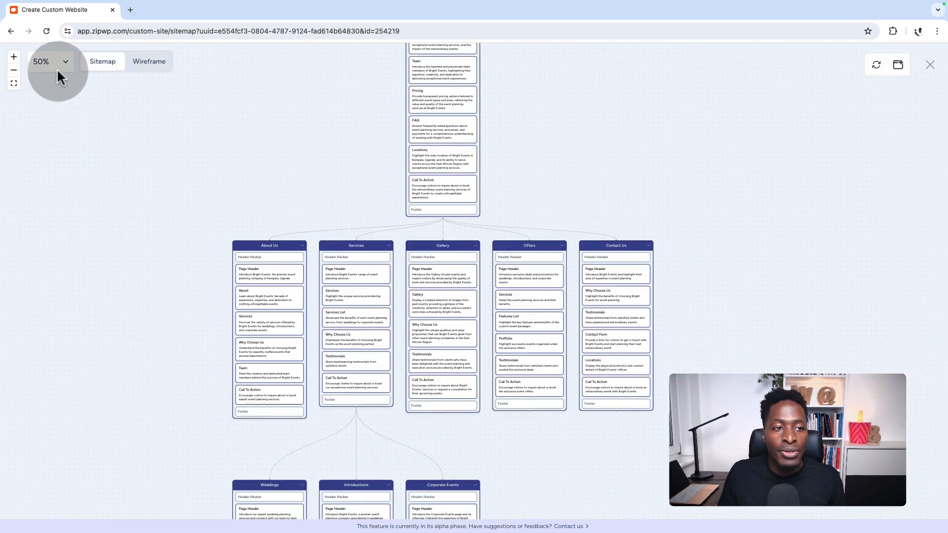
Step: Return to the wireframe, build the website from it, and open the finished site through its URL
{"action": "left_click", "coordinate": [144, 63]}
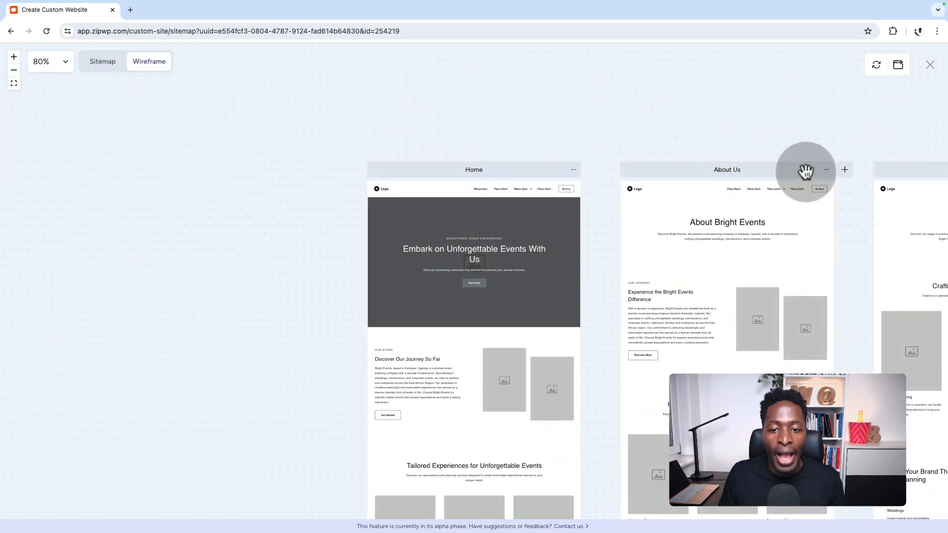
{"action": "left_click", "coordinate": [897, 64]}
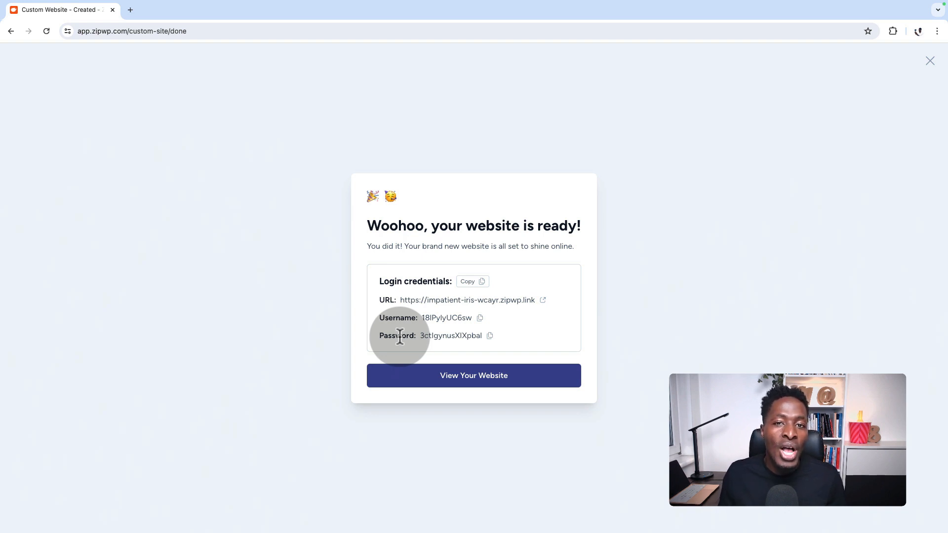
{"action": "left_click", "coordinate": [542, 300]}
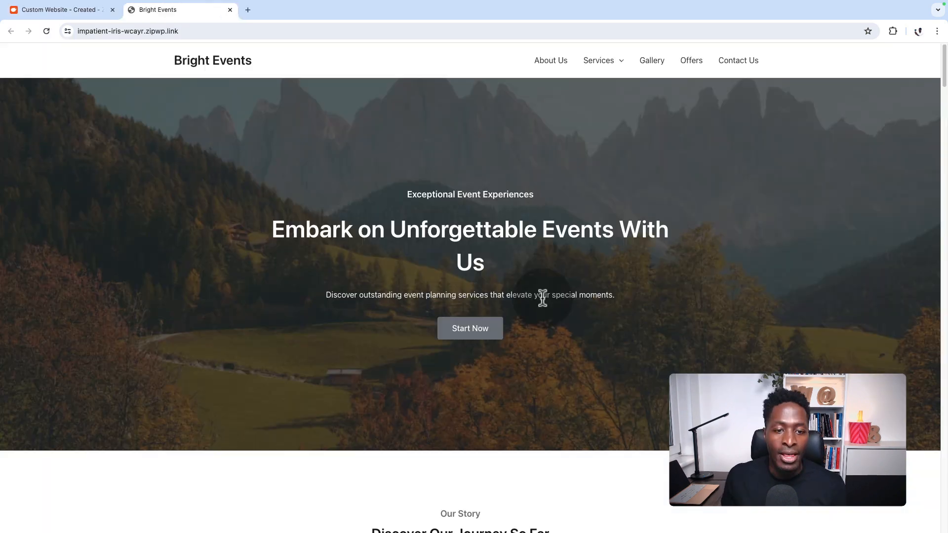
Step: Examine the live Bright Events home page from the hero through services, testimonials, pricing and FAQs to the contact section
{"action": "scroll", "coordinate": [535, 307], "scroll_direction": "down", "scroll_amount": 10}
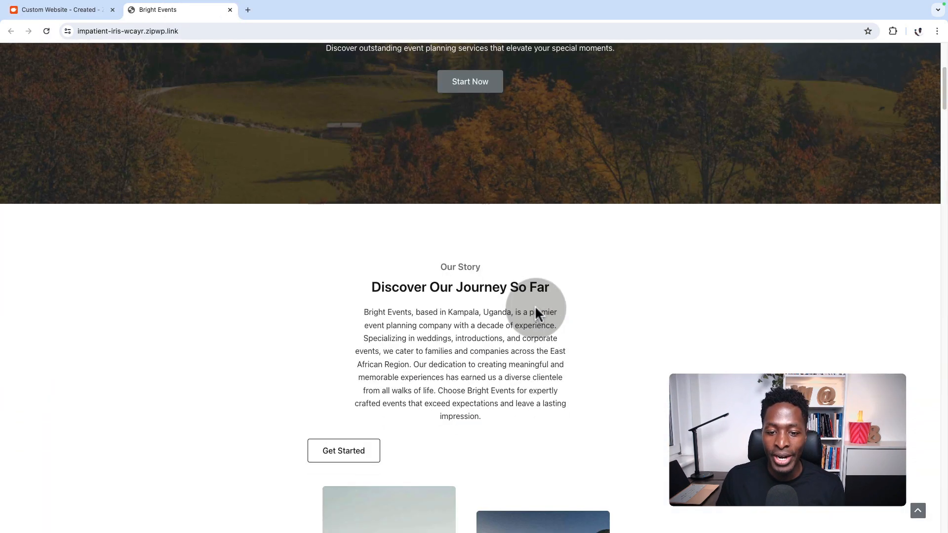
{"action": "scroll", "coordinate": [537, 308], "scroll_direction": "down", "scroll_amount": 20}
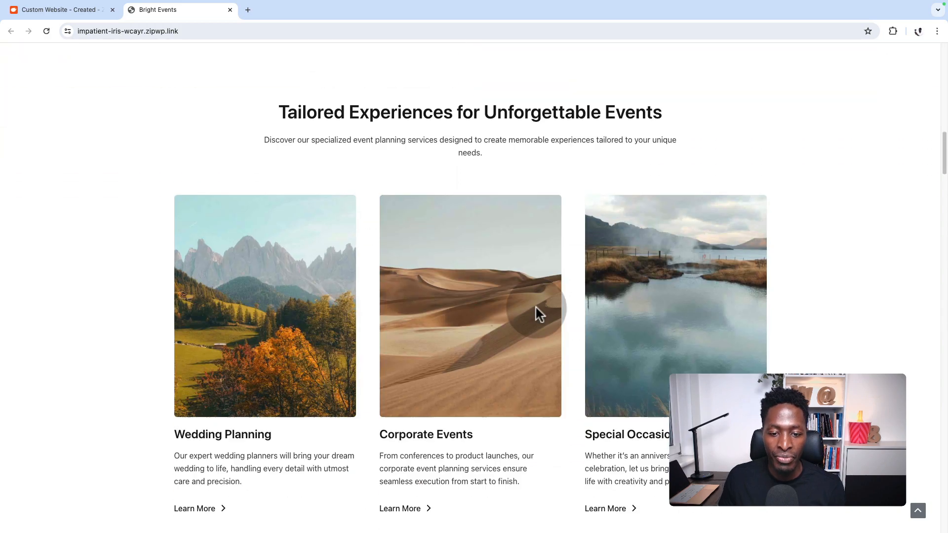
{"action": "scroll", "coordinate": [536, 309], "scroll_direction": "down", "scroll_amount": 15}
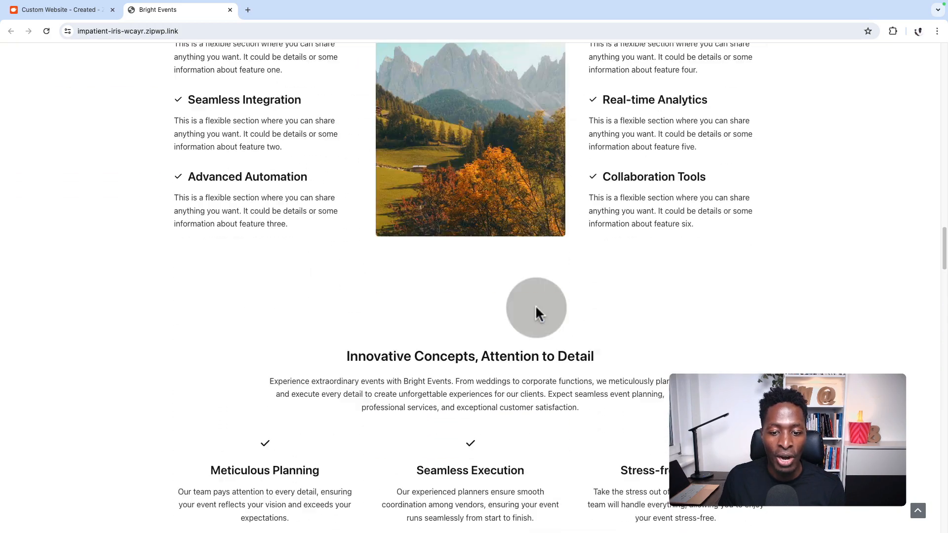
{"action": "scroll", "coordinate": [537, 311], "scroll_direction": "down", "scroll_amount": 20}
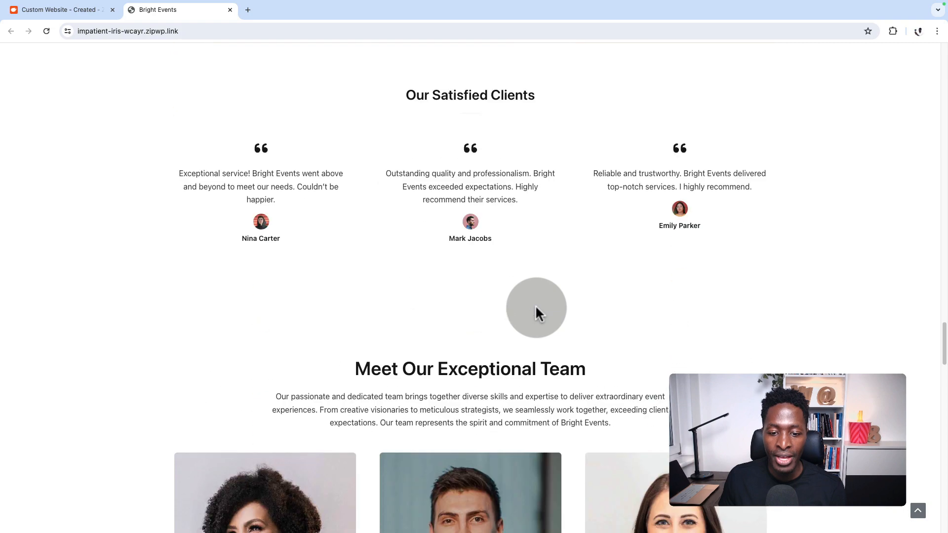
{"action": "scroll", "coordinate": [537, 311], "scroll_direction": "down", "scroll_amount": 7}
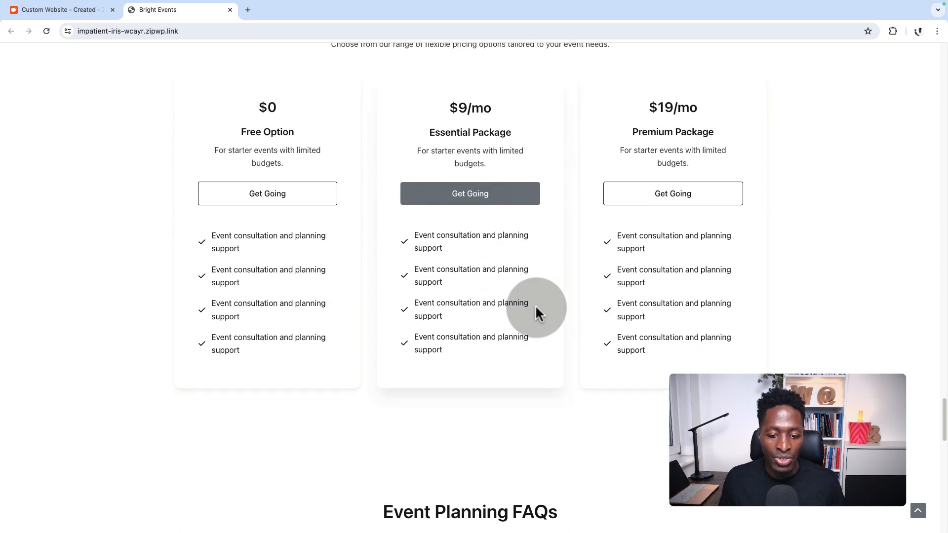
{"action": "scroll", "coordinate": [536, 311], "scroll_direction": "down", "scroll_amount": 6}
{"action": "scroll", "coordinate": [534, 310], "scroll_direction": "down", "scroll_amount": 8}
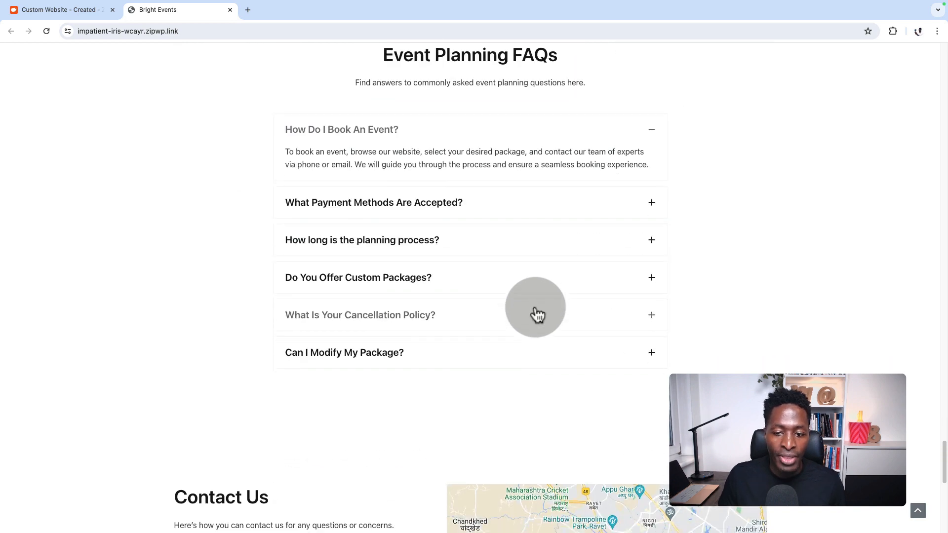
{"action": "scroll", "coordinate": [240, 323], "scroll_direction": "up", "scroll_amount": 6}
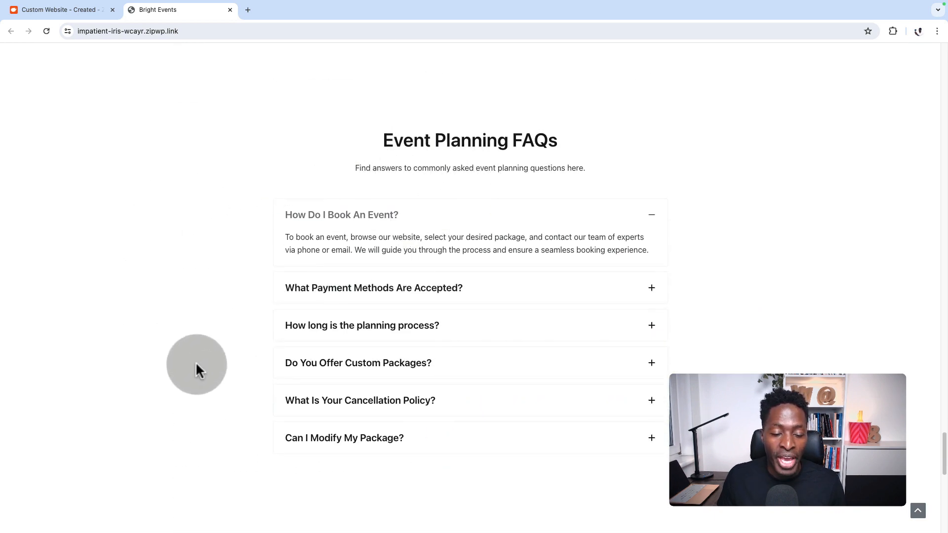
{"action": "scroll", "coordinate": [197, 370], "scroll_direction": "down", "scroll_amount": 6}
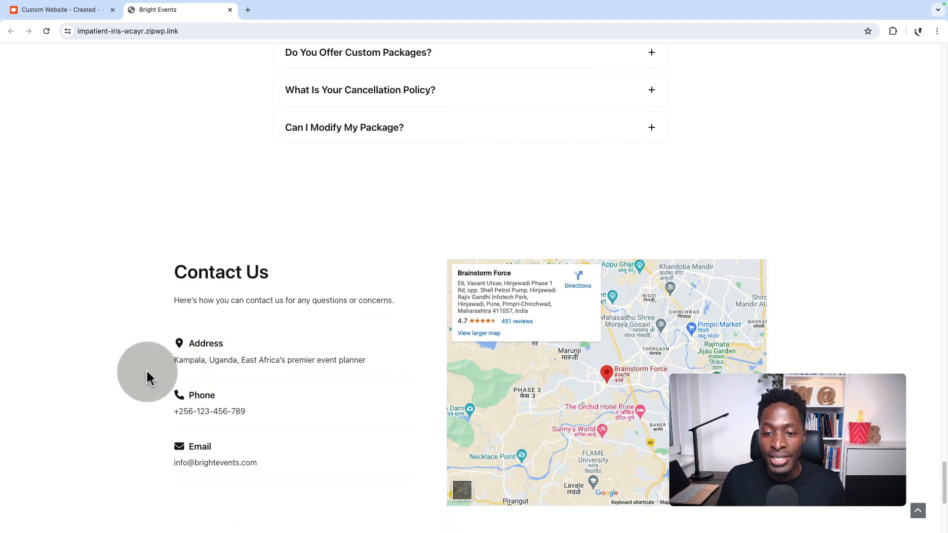
{"action": "scroll", "coordinate": [147, 369], "scroll_direction": "down", "scroll_amount": 6}
{"action": "scroll", "coordinate": [149, 363], "scroll_direction": "up", "scroll_amount": 15}
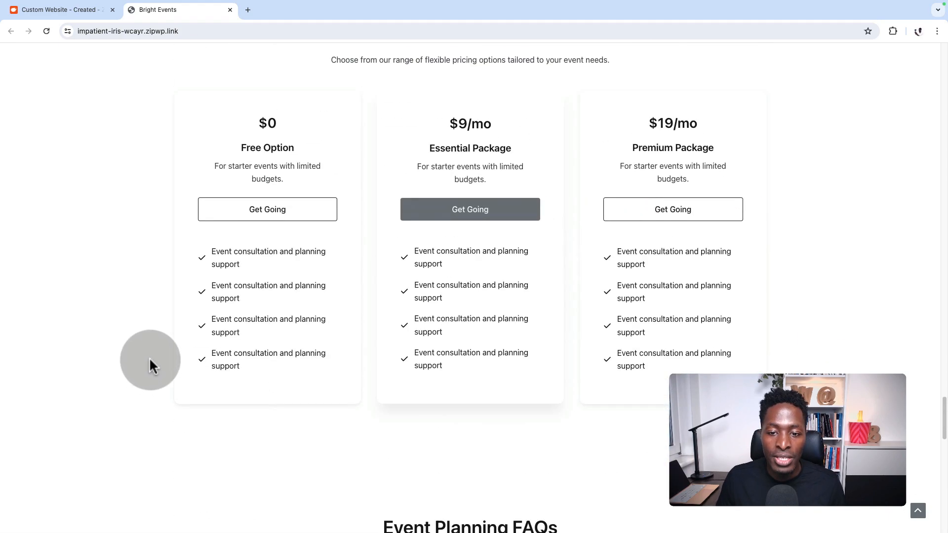
{"action": "scroll", "coordinate": [346, 227], "scroll_direction": "up", "scroll_amount": 12}
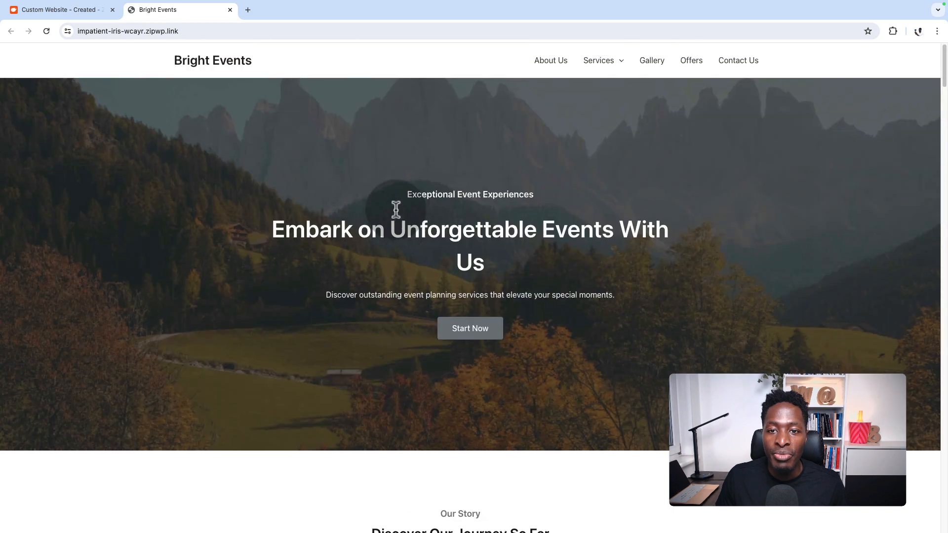
Step: Open the live site's Offers page and look through its services, event showcase and client testimonials
{"action": "mouse_move", "coordinate": [600, 64]}
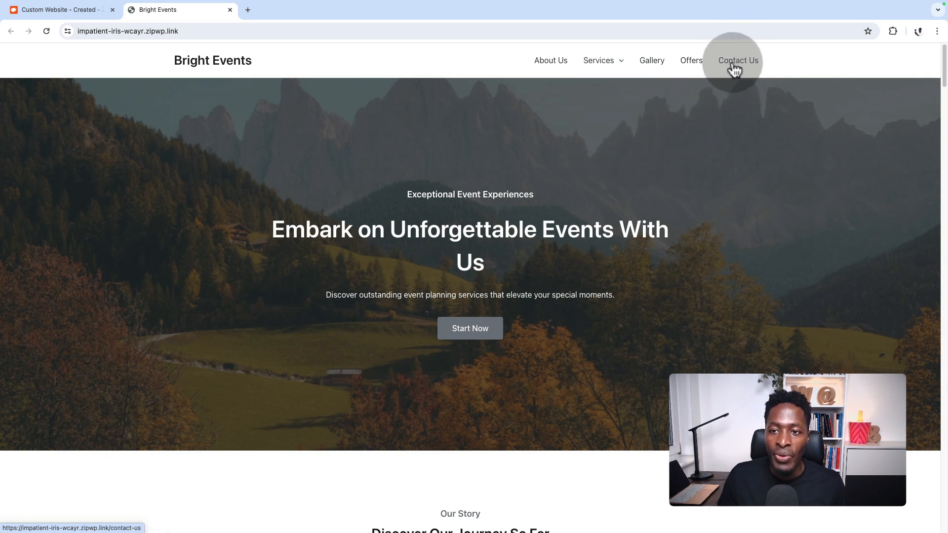
{"action": "left_click", "coordinate": [697, 66]}
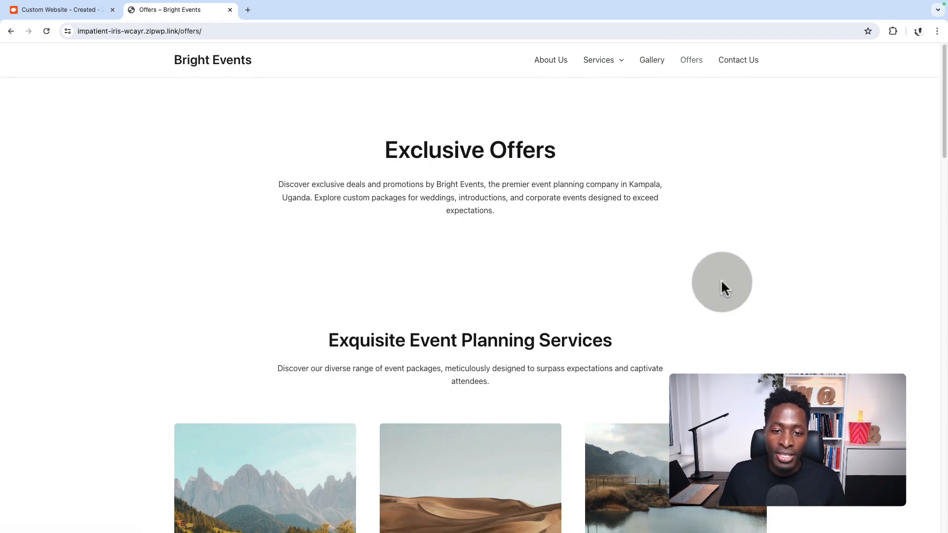
{"action": "scroll", "coordinate": [740, 301], "scroll_direction": "down", "scroll_amount": 10}
{"action": "scroll", "coordinate": [809, 348], "scroll_direction": "down", "scroll_amount": 20}
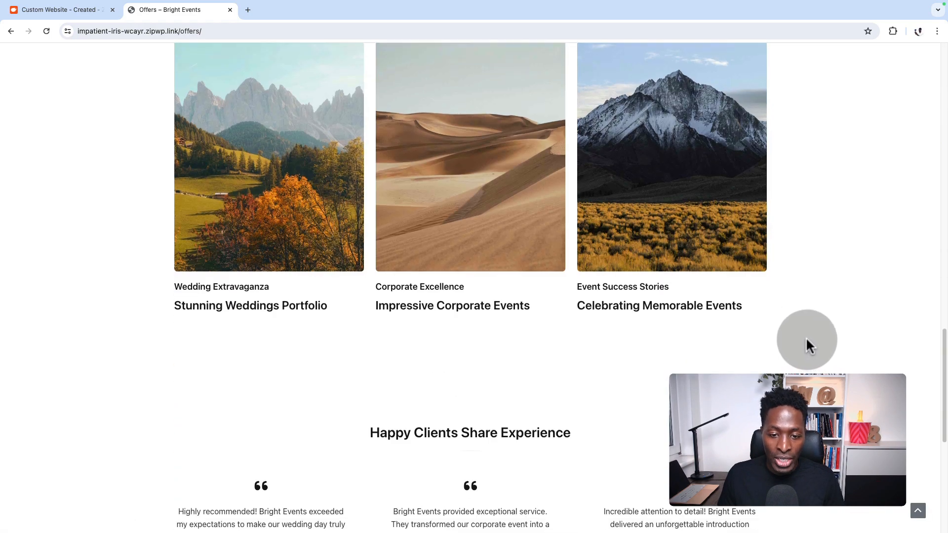
{"action": "scroll", "coordinate": [798, 324], "scroll_direction": "up", "scroll_amount": 20}
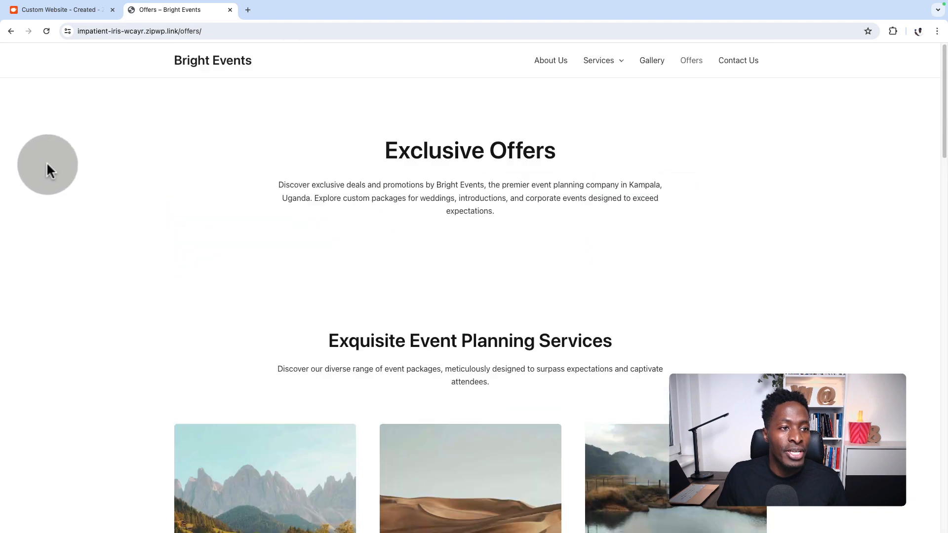
Step: Close the website-ready page in ZipWP and bring up the WordPress dashboard of the Bright Events site
{"action": "left_click", "coordinate": [43, 10]}
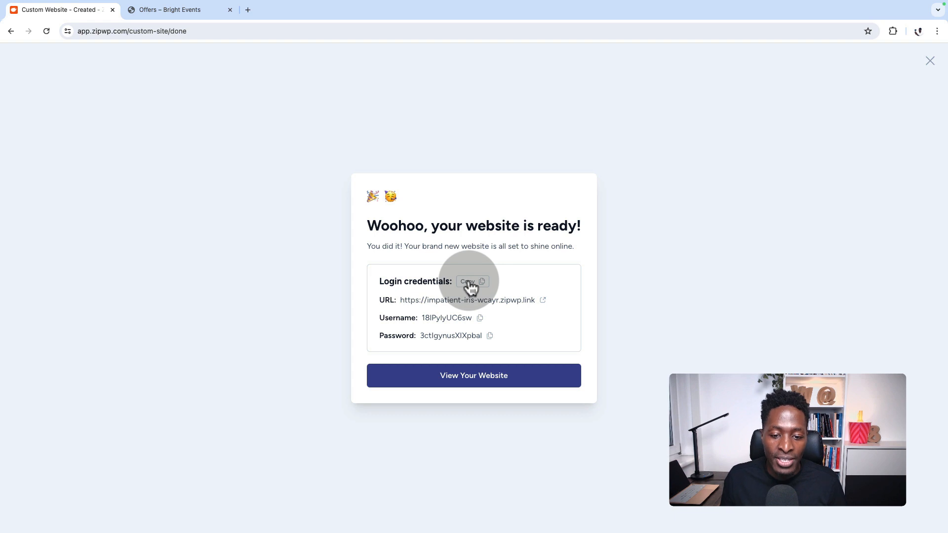
{"action": "left_click", "coordinate": [925, 62]}
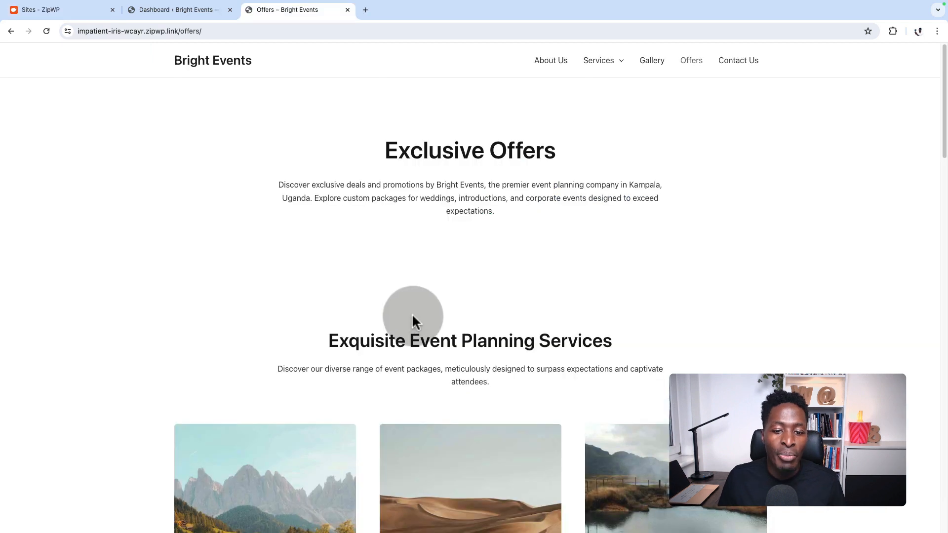
{"action": "left_click", "coordinate": [203, 63]}
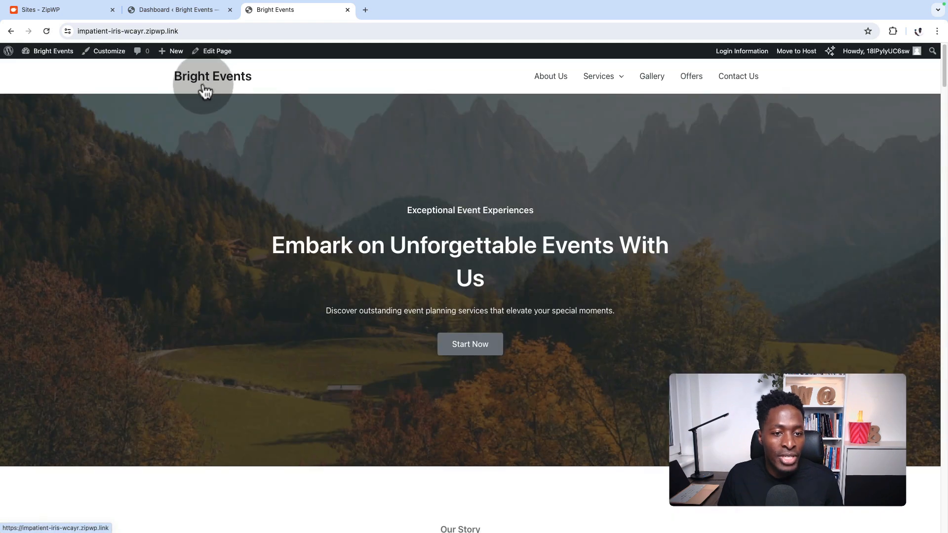
{"action": "left_click", "coordinate": [139, 12]}
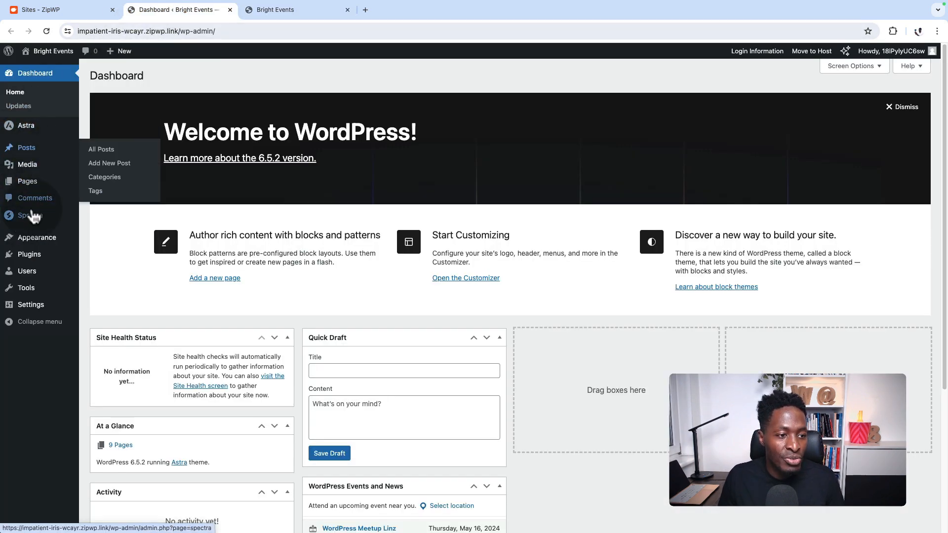
Step: List the site's pages in WordPress and open the Home page in the block editor, dismissing the welcome guide
{"action": "left_click", "coordinate": [39, 189]}
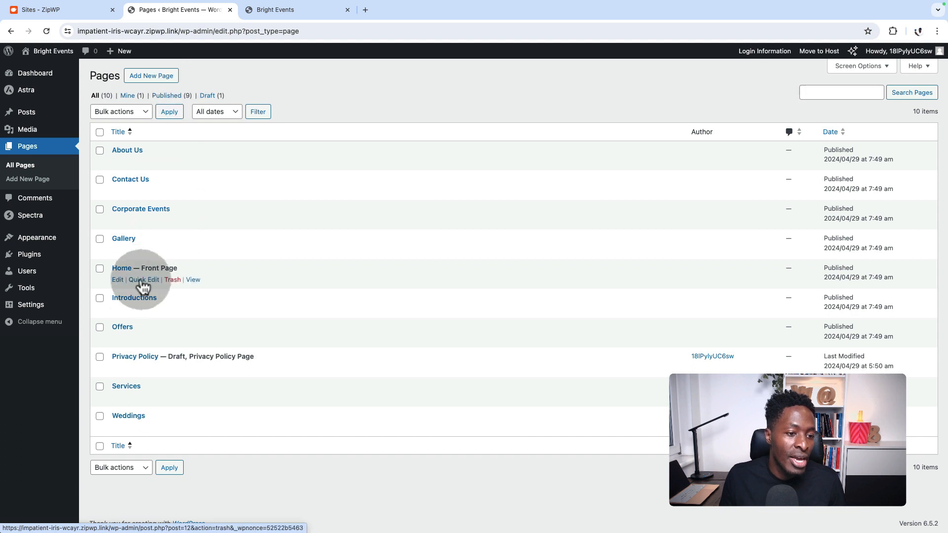
{"action": "mouse_move", "coordinate": [173, 281]}
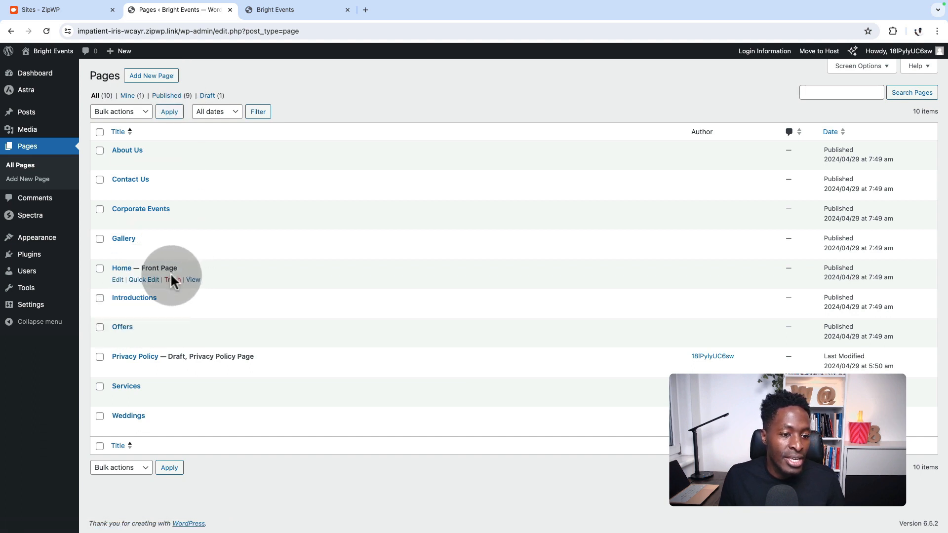
{"action": "middle_click", "coordinate": [118, 279]}
{"action": "left_click", "coordinate": [296, 14]}
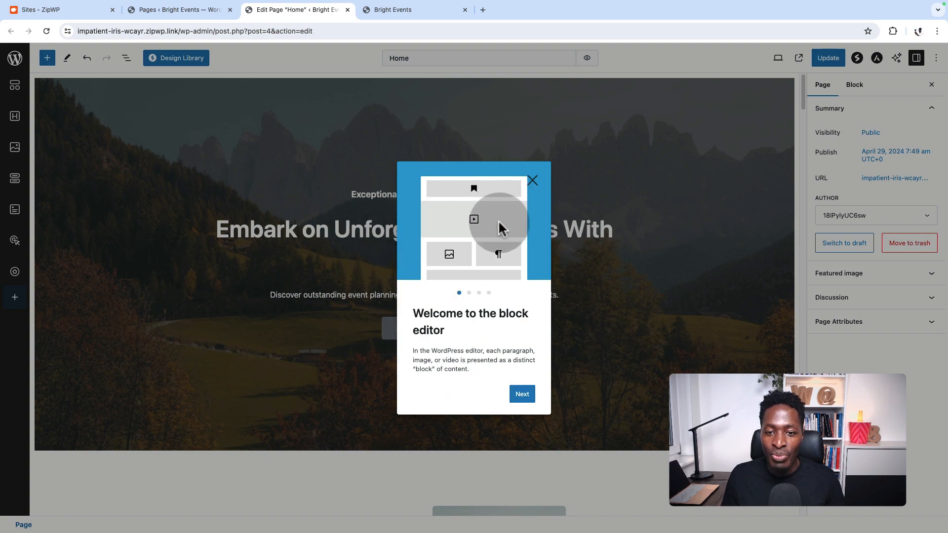
{"action": "left_click", "coordinate": [532, 181]}
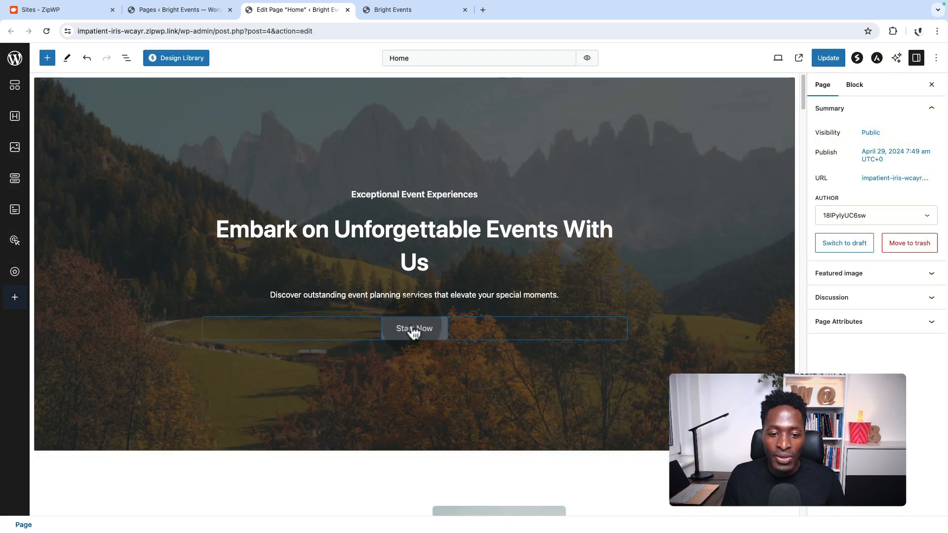
Step: Examine the Home page's sections and blocks in the WordPress editor
{"action": "scroll", "coordinate": [588, 339], "scroll_direction": "down", "scroll_amount": 15}
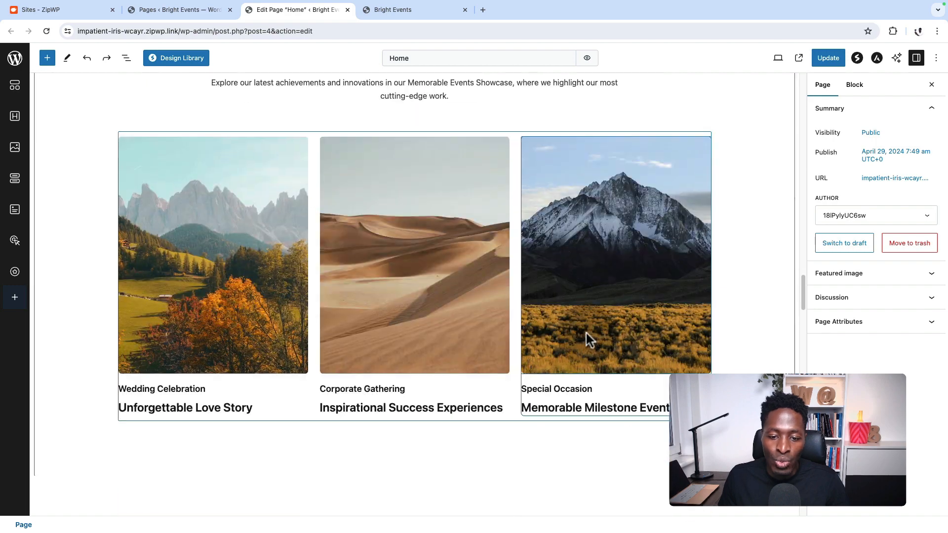
{"action": "scroll", "coordinate": [585, 333], "scroll_direction": "down", "scroll_amount": 5}
{"action": "scroll", "coordinate": [511, 269], "scroll_direction": "up", "scroll_amount": 15}
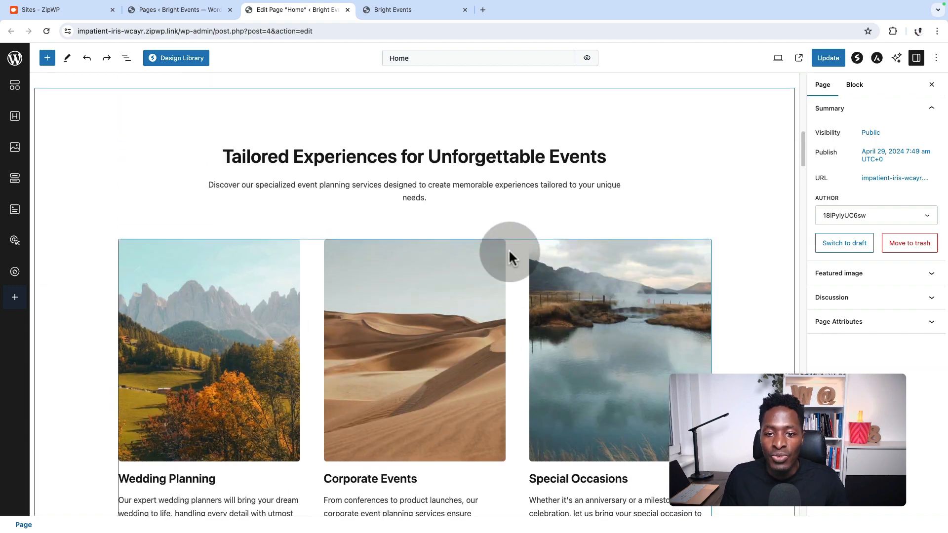
{"action": "scroll", "coordinate": [508, 249], "scroll_direction": "up", "scroll_amount": 10}
{"action": "scroll", "coordinate": [423, 313], "scroll_direction": "down", "scroll_amount": 8}
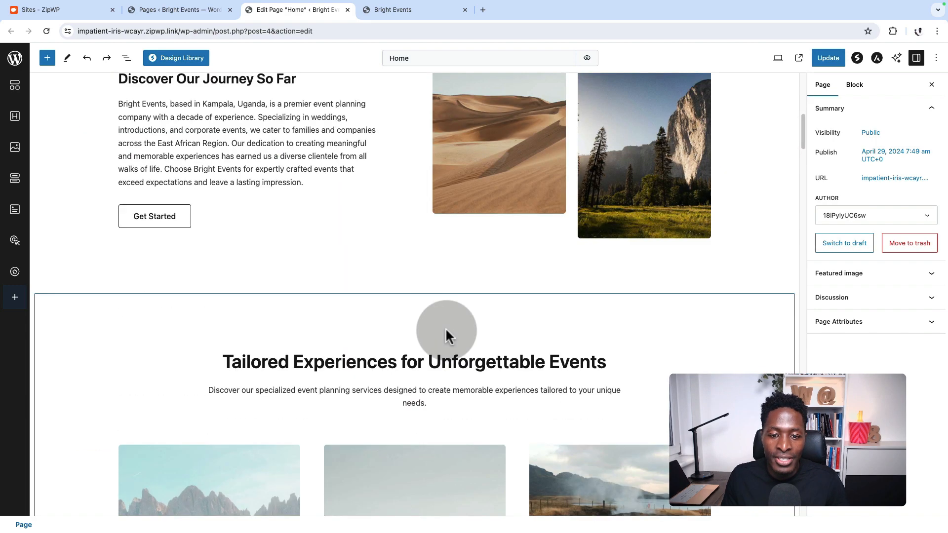
Step: Select the Our Story info box on the Home page and open the AI Assistant for it
{"action": "left_click", "coordinate": [363, 193]}
{"action": "scroll", "coordinate": [272, 221], "scroll_direction": "up", "scroll_amount": 2}
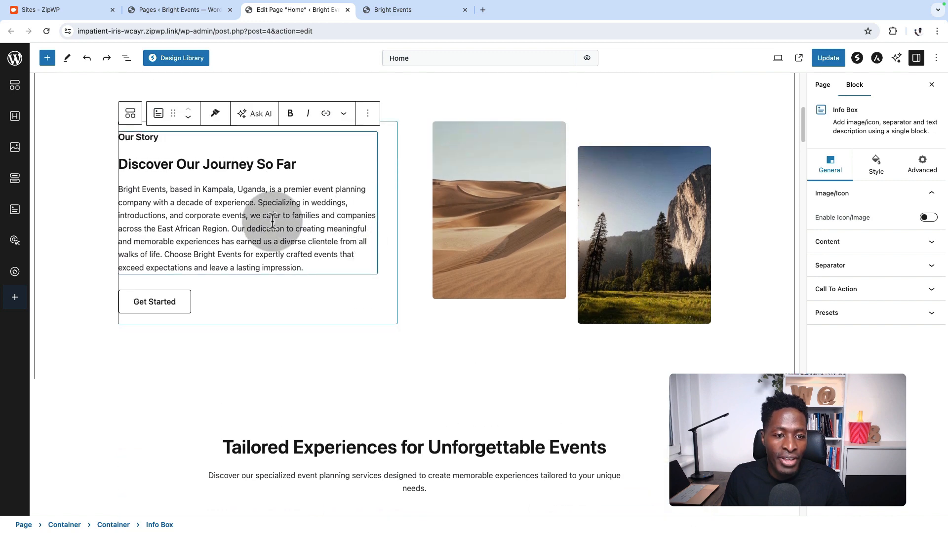
{"action": "left_click", "coordinate": [256, 116]}
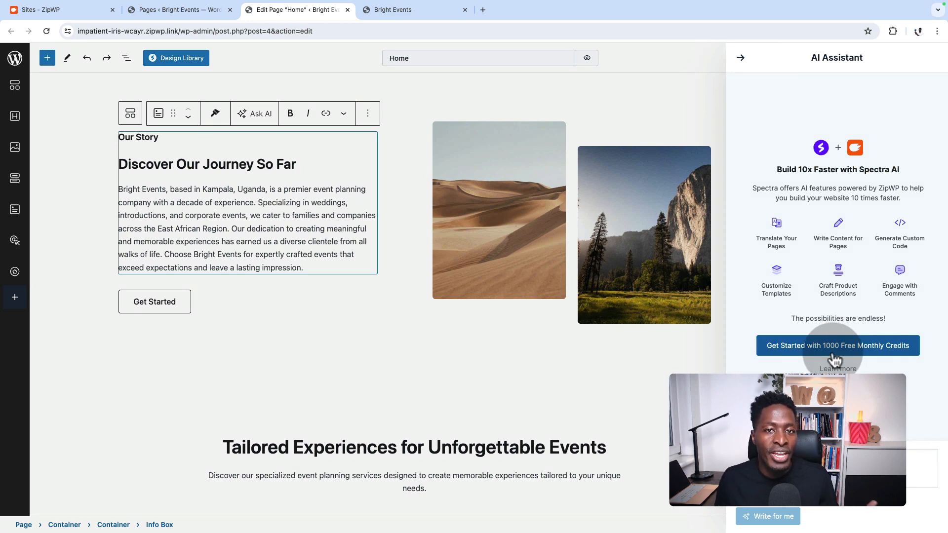
Step: Switch to ZipWP and check the Business plan's usage and limits, including the AI Assistant credits
{"action": "left_click", "coordinate": [65, 15]}
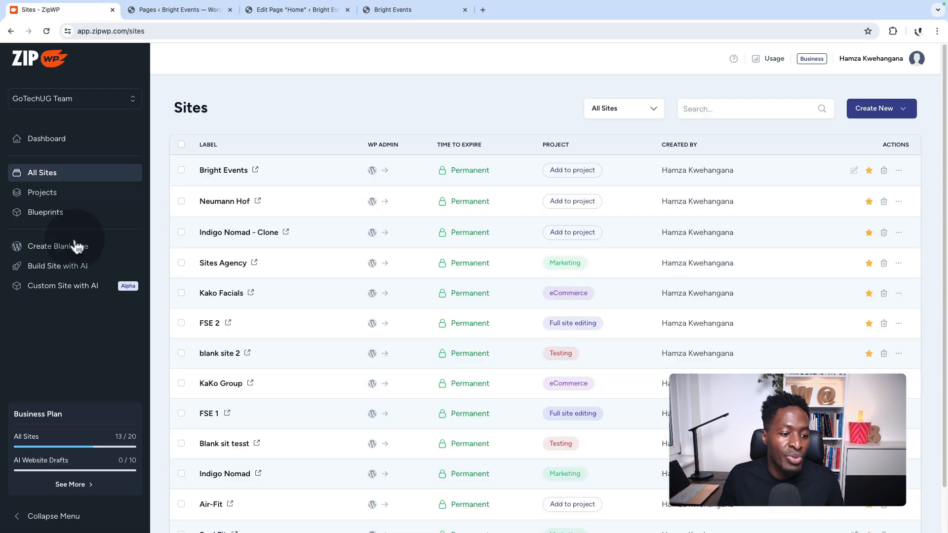
{"action": "left_click", "coordinate": [73, 486]}
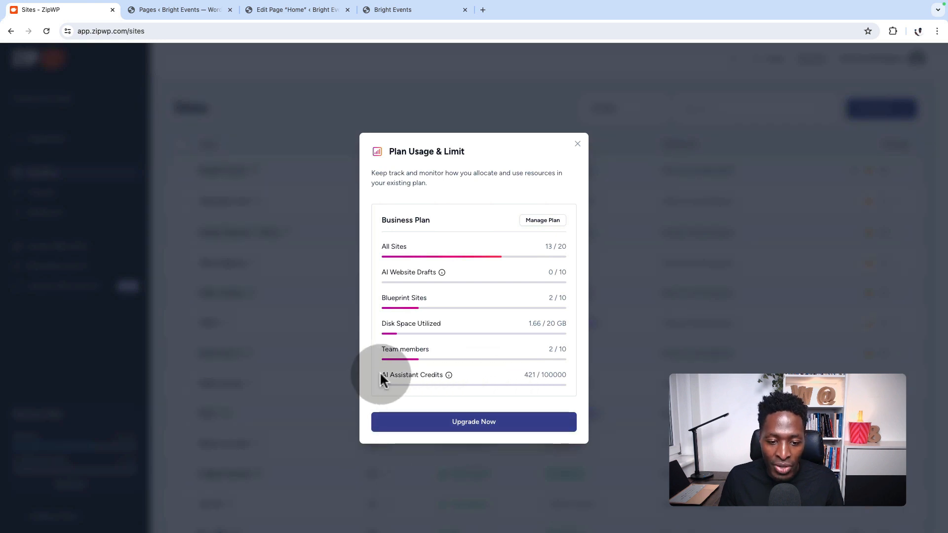
{"action": "left_click_drag", "start_coordinate": [383, 376], "coordinate": [444, 373]}
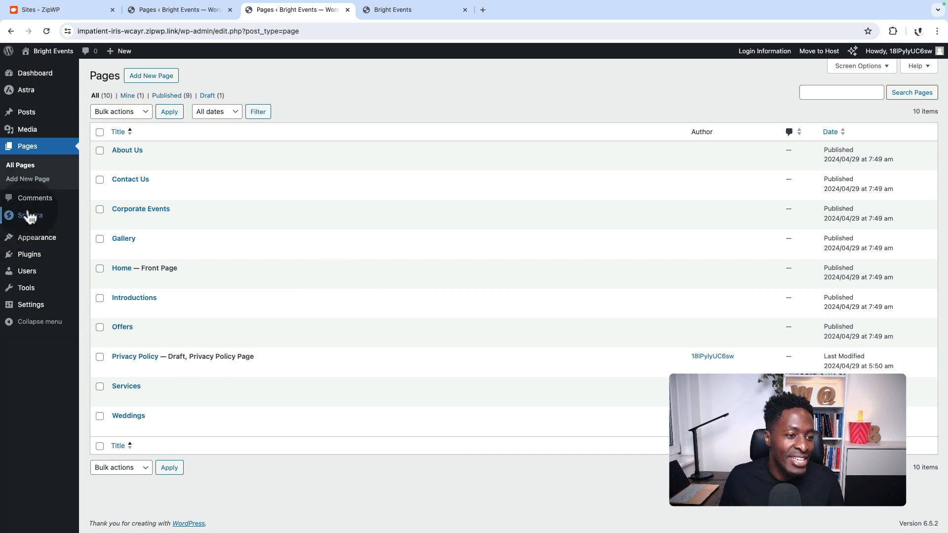
Step: Return to the Bright Events WordPress dashboard and list the site's installed plugins
{"action": "mouse_move", "coordinate": [39, 260]}
{"action": "left_click", "coordinate": [111, 265]}
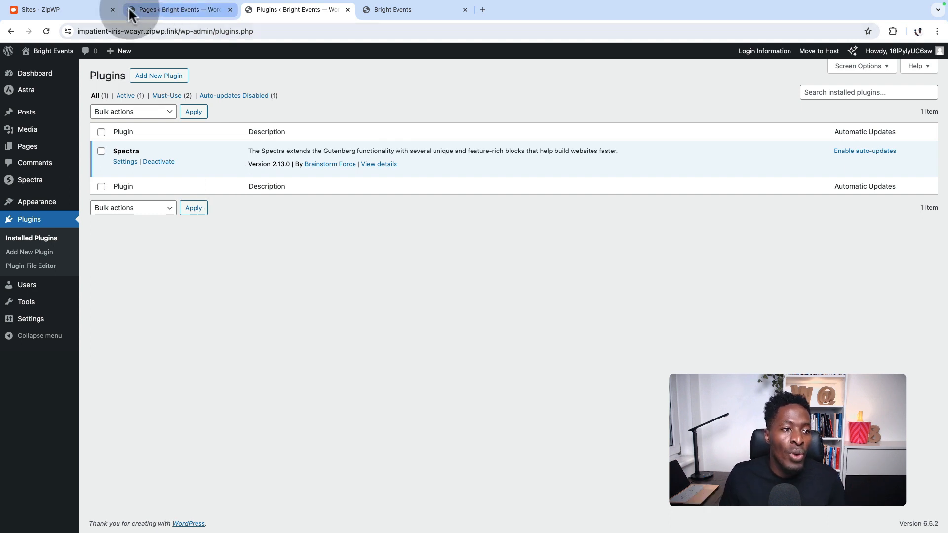
Step: In the ZipWP account preferences, review the status options for new websites and leave without saving changes
{"action": "left_click", "coordinate": [68, 14]}
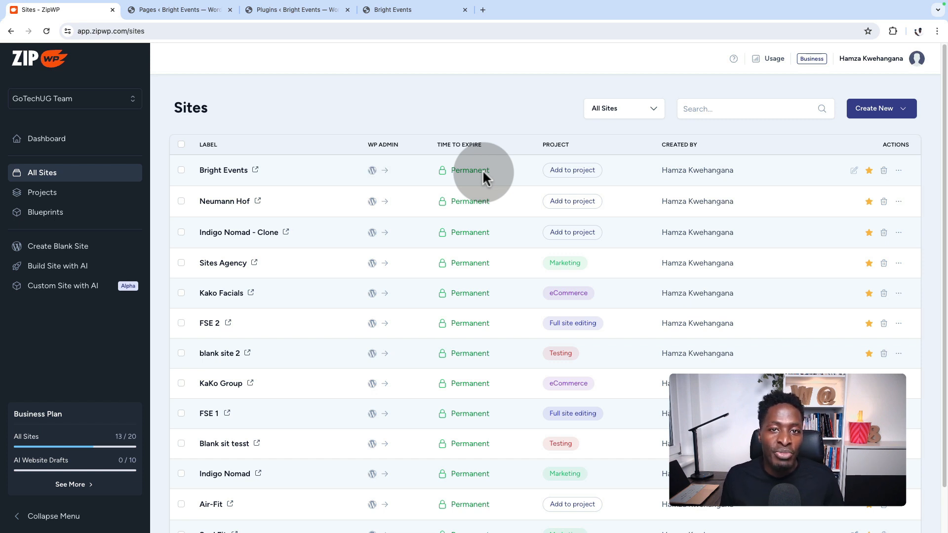
{"action": "left_click", "coordinate": [911, 61]}
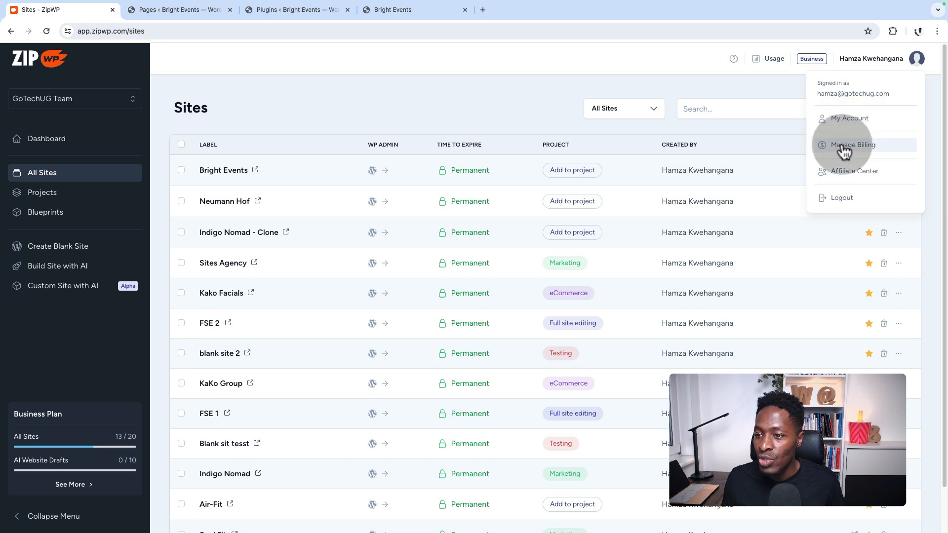
{"action": "left_click", "coordinate": [837, 117]}
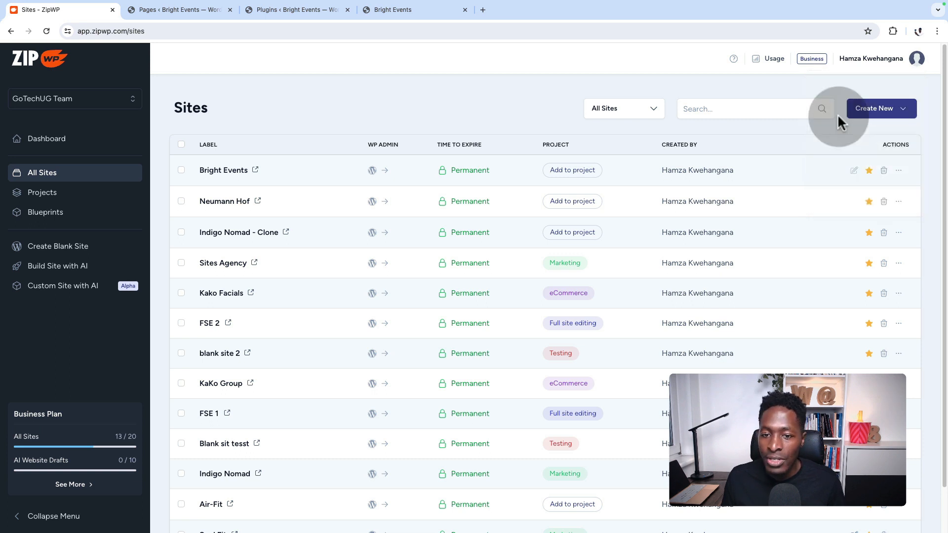
{"action": "scroll", "coordinate": [752, 292], "scroll_direction": "down", "scroll_amount": 2}
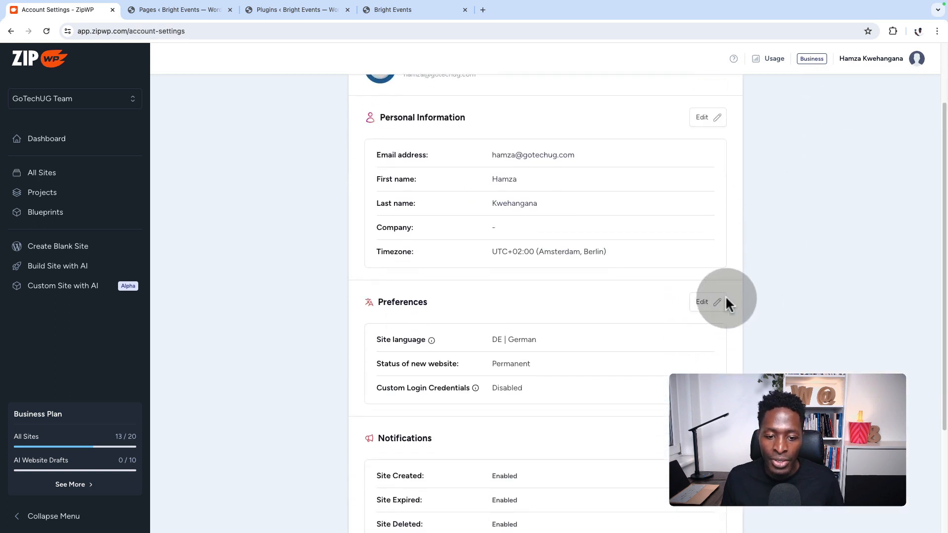
{"action": "left_click", "coordinate": [706, 300]}
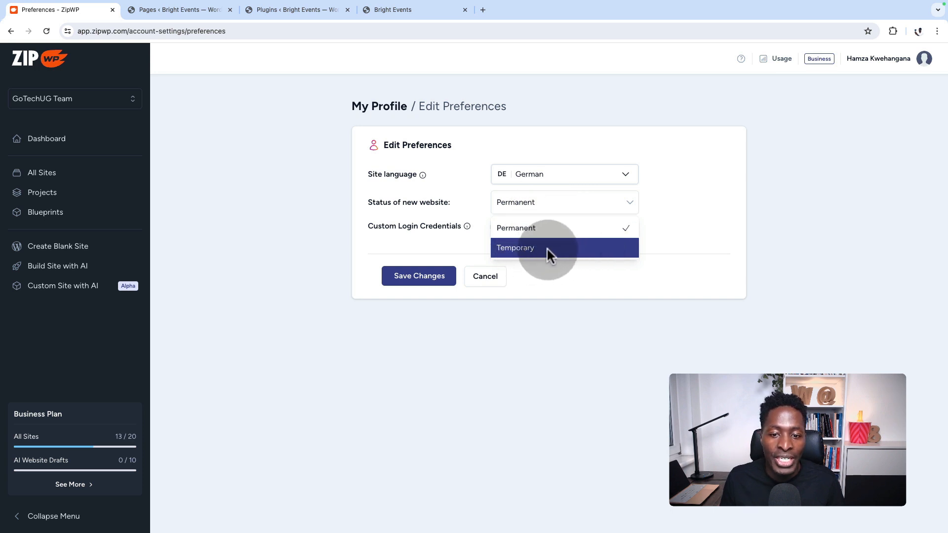
{"action": "left_click", "coordinate": [561, 339]}
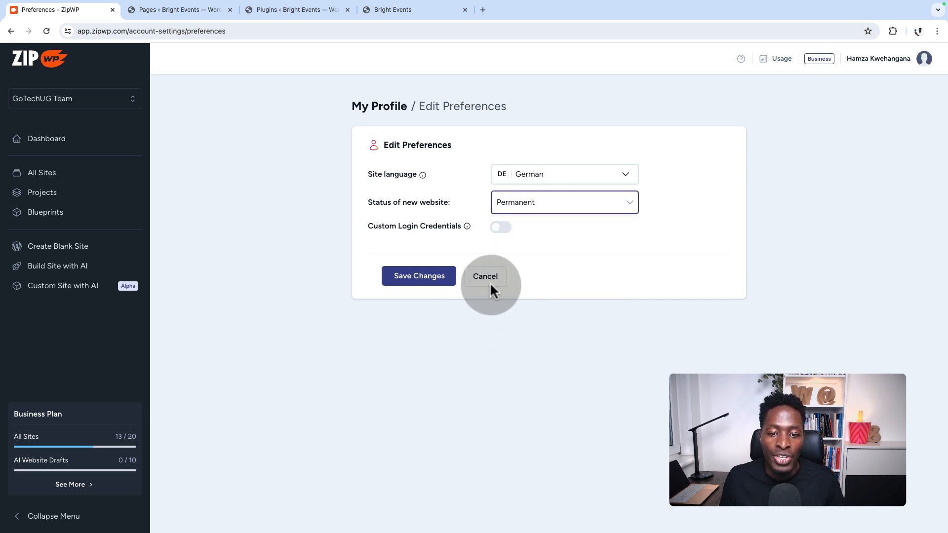
{"action": "left_click", "coordinate": [486, 275]}
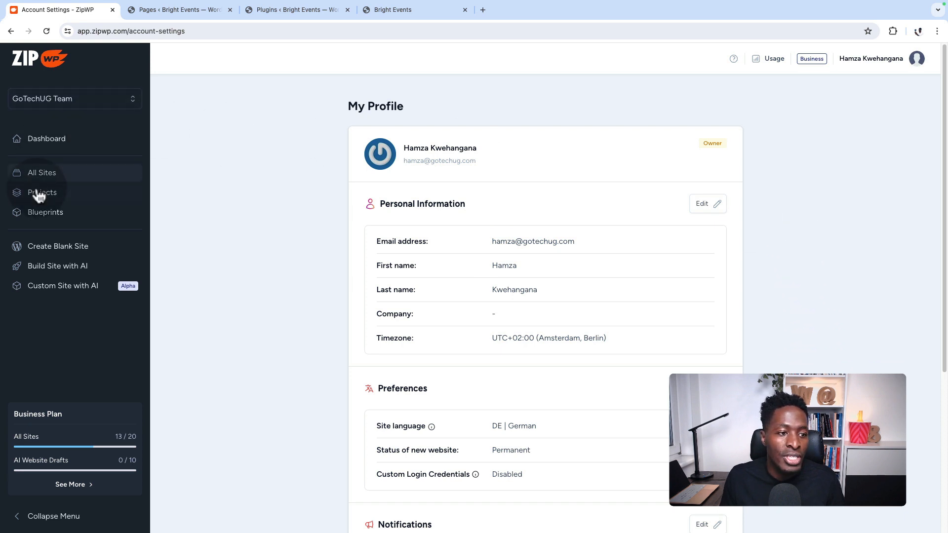
Step: Mark the Bright Events site as temporary in the list of all sites
{"action": "left_click", "coordinate": [38, 172]}
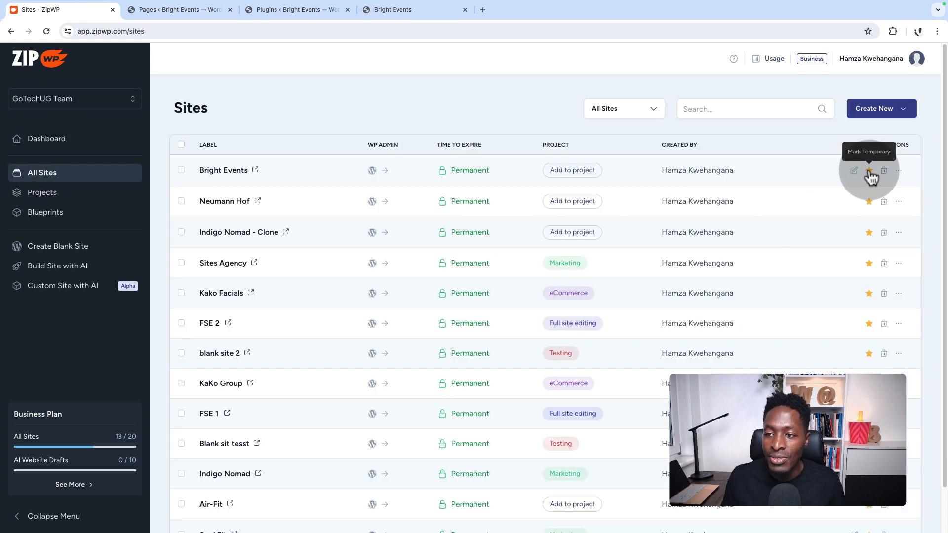
{"action": "left_click", "coordinate": [868, 179]}
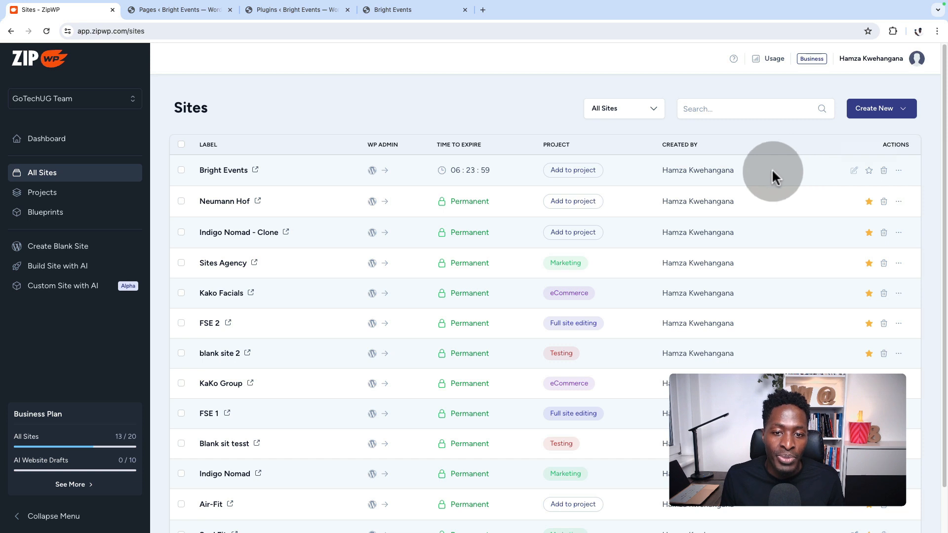
{"action": "scroll", "coordinate": [76, 371], "scroll_direction": "down", "scroll_amount": 1}
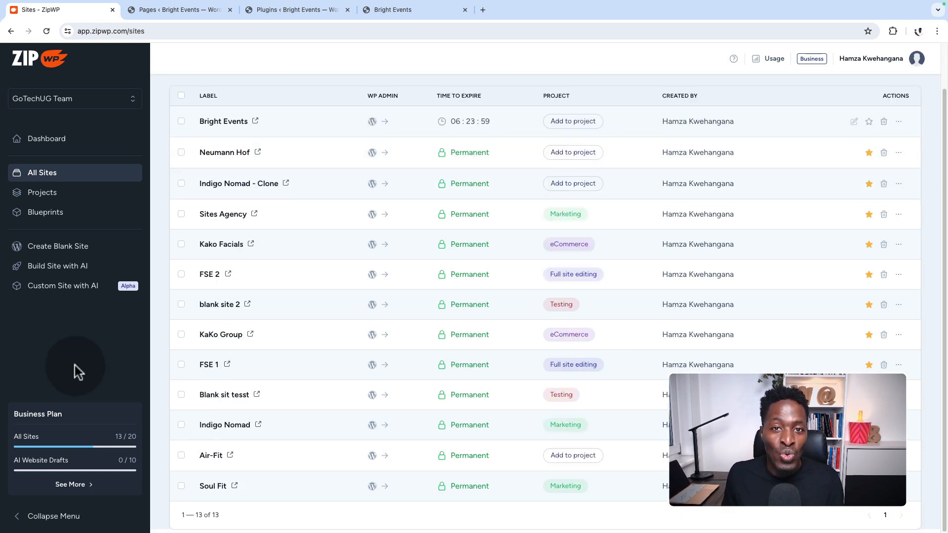